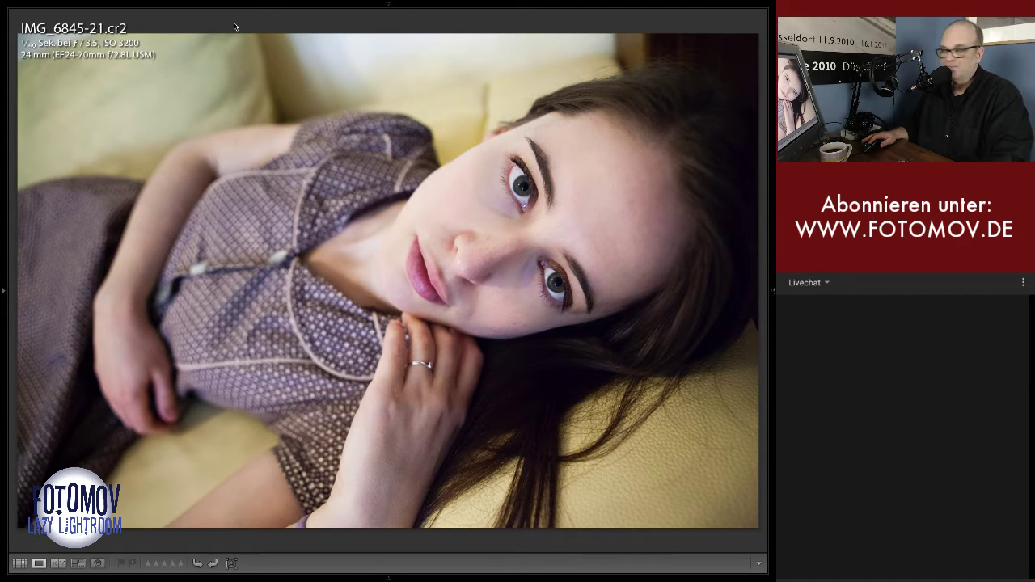
# Step: Turn off the Loupe info overlay so the file name and exposure details disappear
pyautogui.press('i')
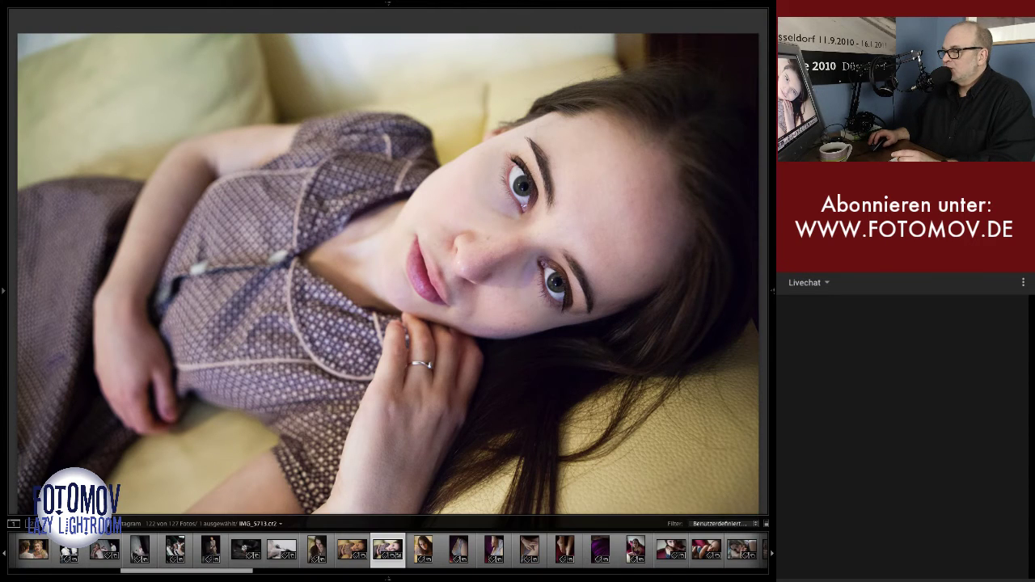
# Step: Hide the filmstrip and switch from the single portrait to the Grid thumbnail view
pyautogui.press('F6')
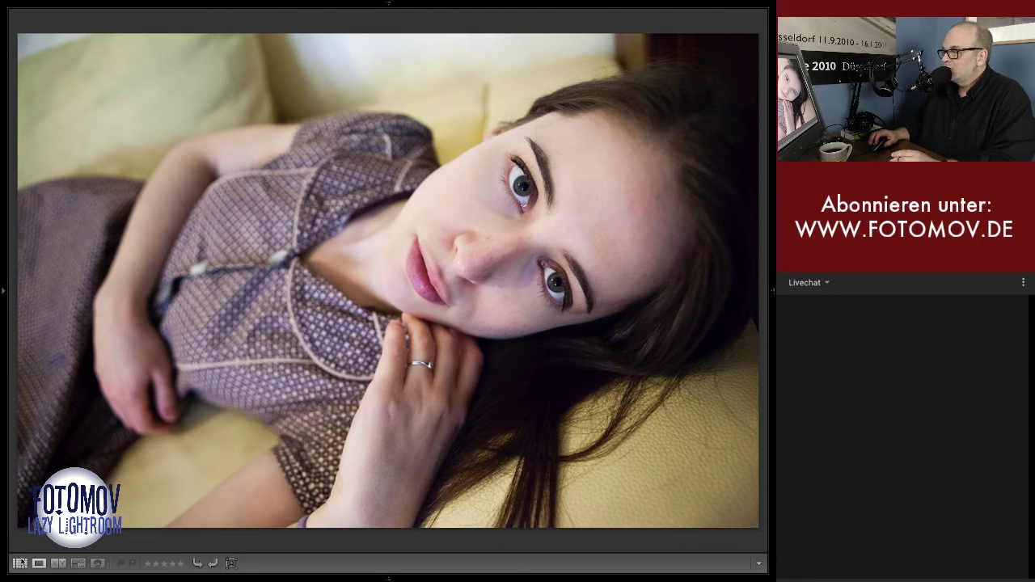
pyautogui.press('g')
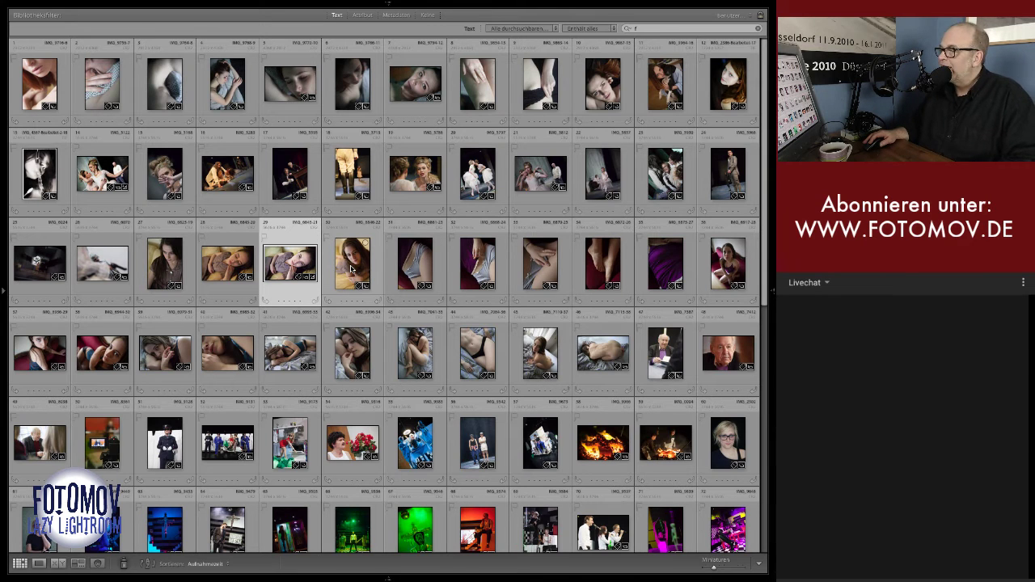
# Step: Select photos 27–30 with photo 29 active, then bring up the Synchronize Settings dialog
pyautogui.click(162, 271)
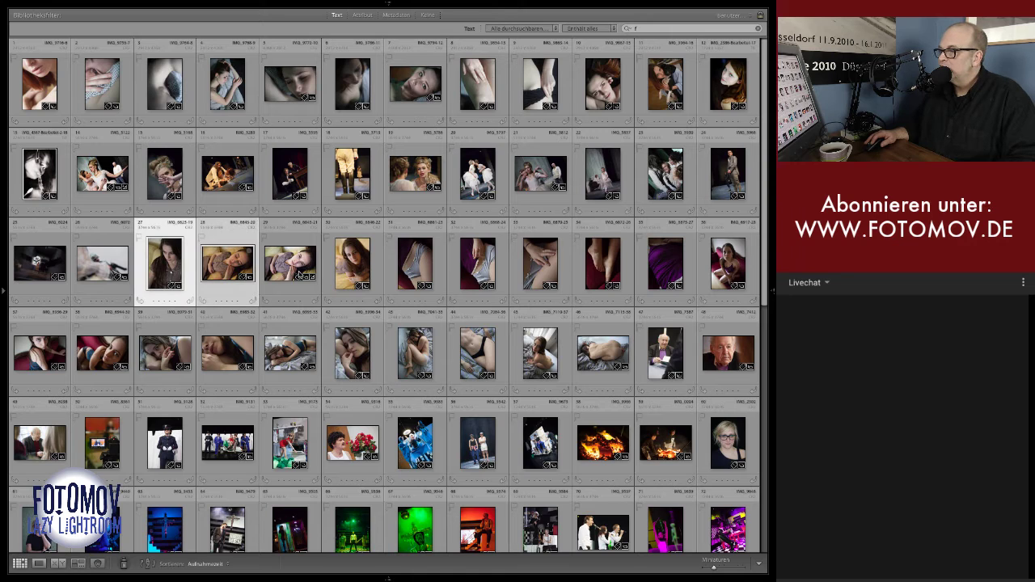
pyautogui.keyDown('shift'); pyautogui.click(353, 267); pyautogui.keyUp('shift')
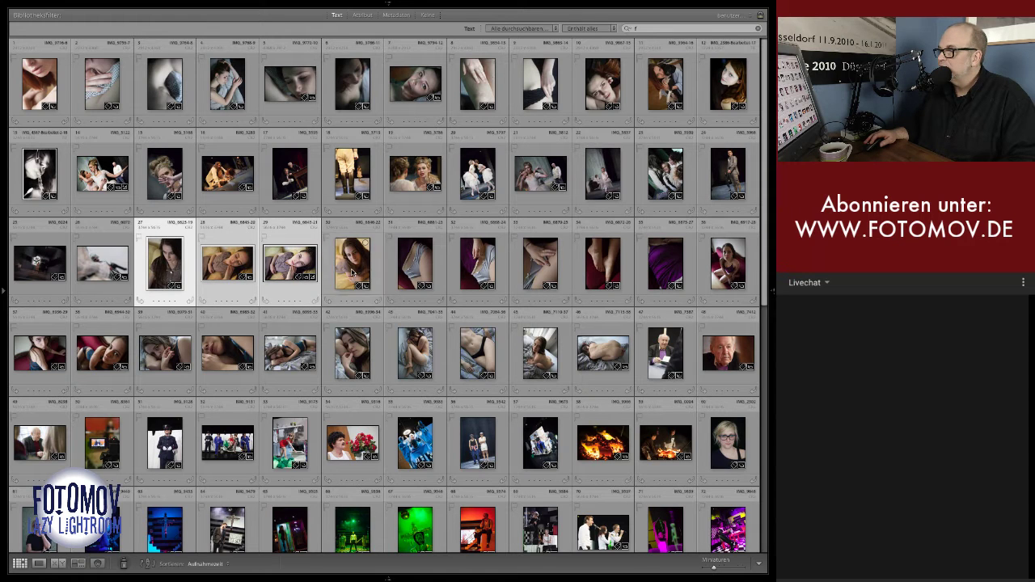
pyautogui.click(298, 266)
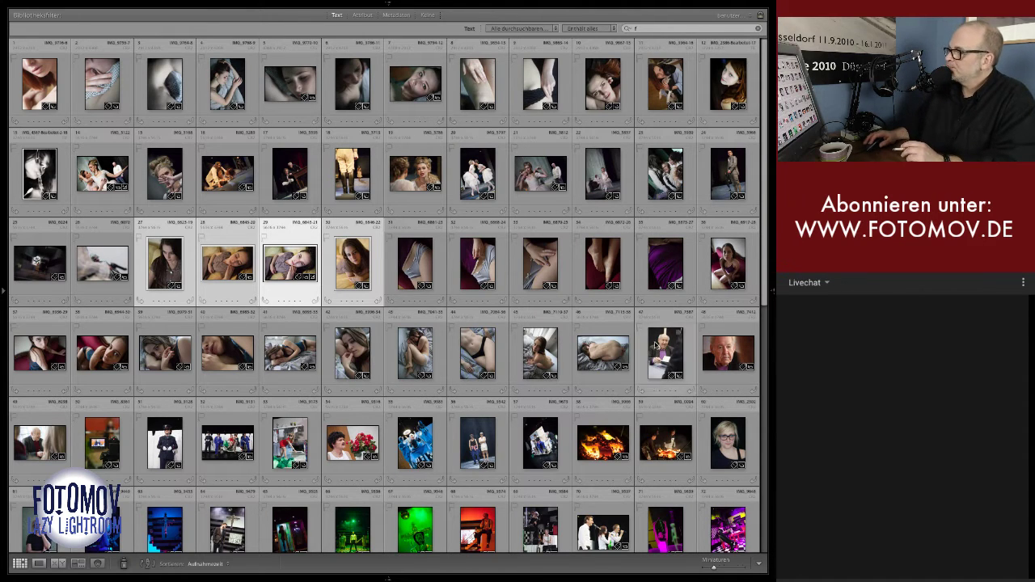
pyautogui.click(772, 296)
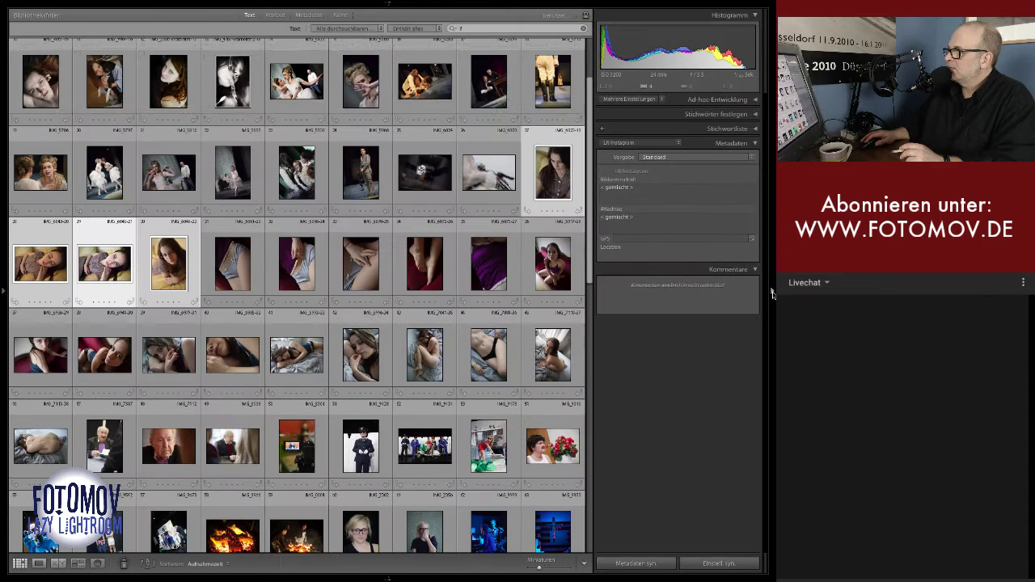
pyautogui.click(732, 564)
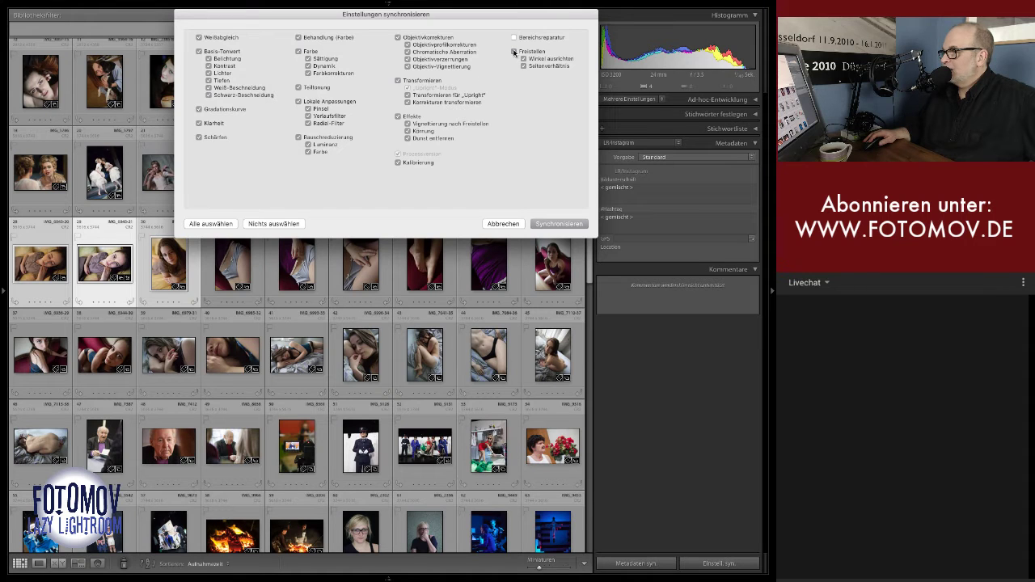
# Step: Untick Crop and Local Adjustments, then synchronize photo 29's settings to the others
pyautogui.click(514, 52)
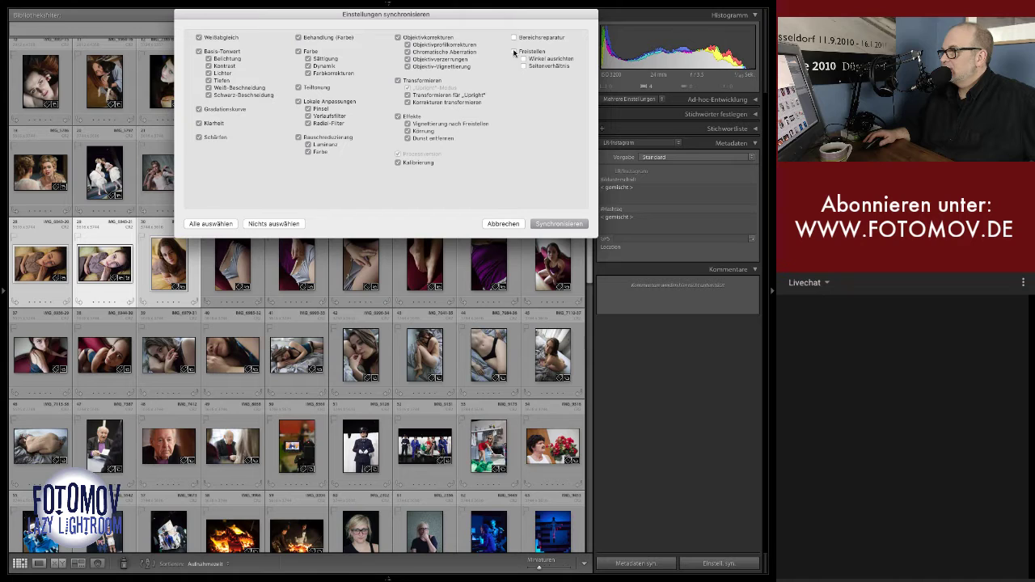
pyautogui.click(299, 101)
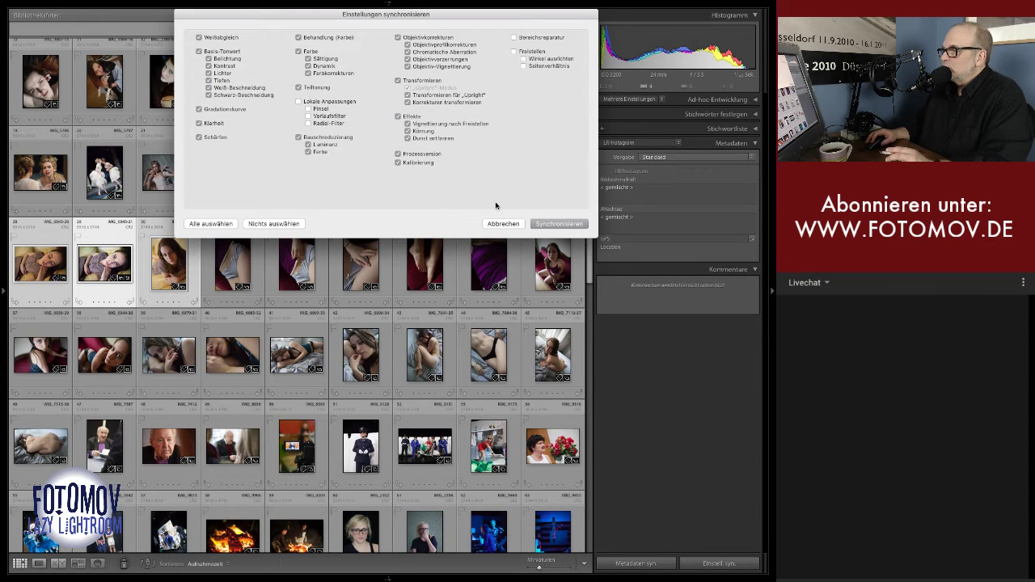
pyautogui.click(564, 225)
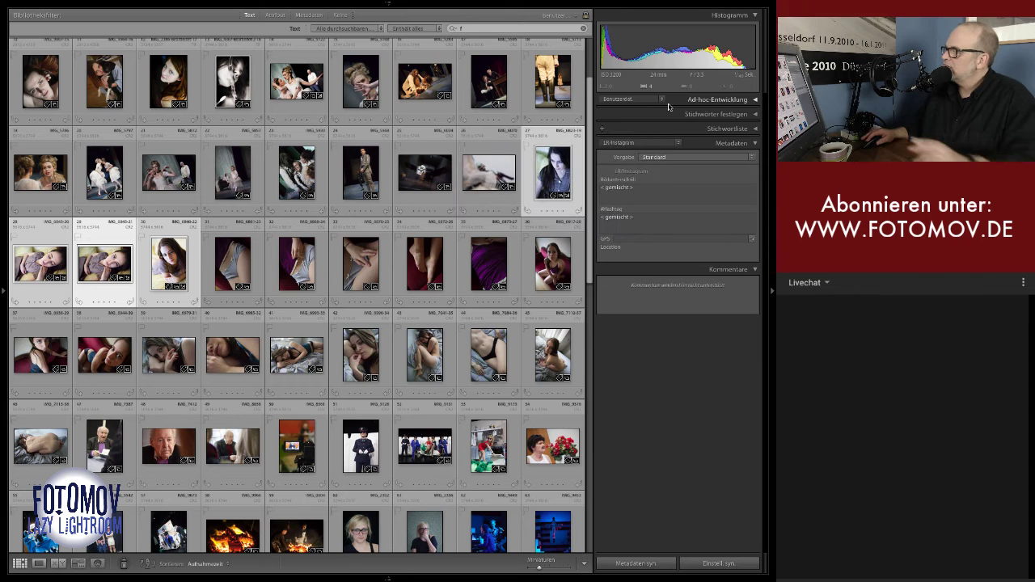
# Step: In Quick Develop, warm the selected portraits' Temperature by a few steps
pyautogui.click(756, 100)
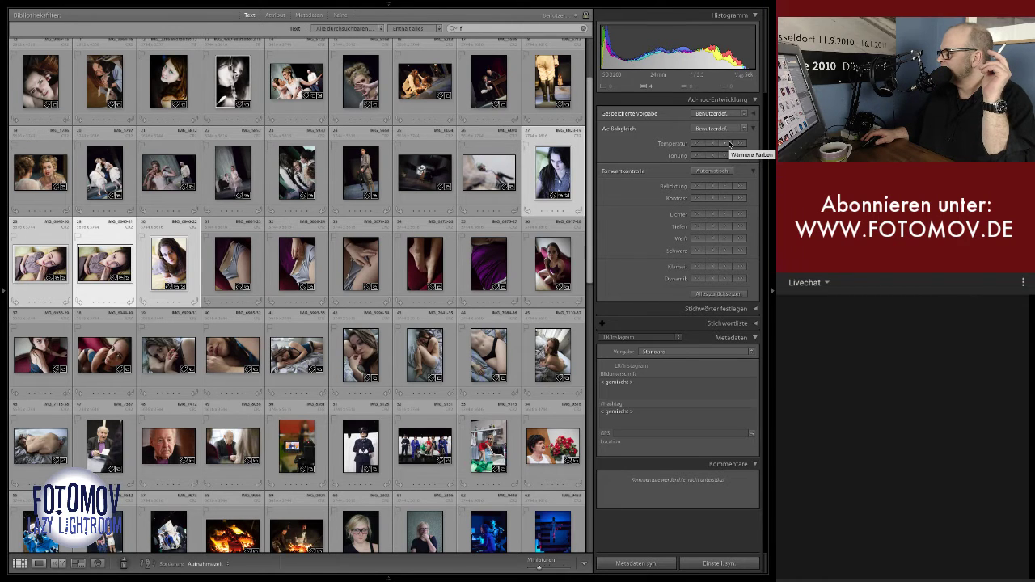
pyautogui.click(729, 144)
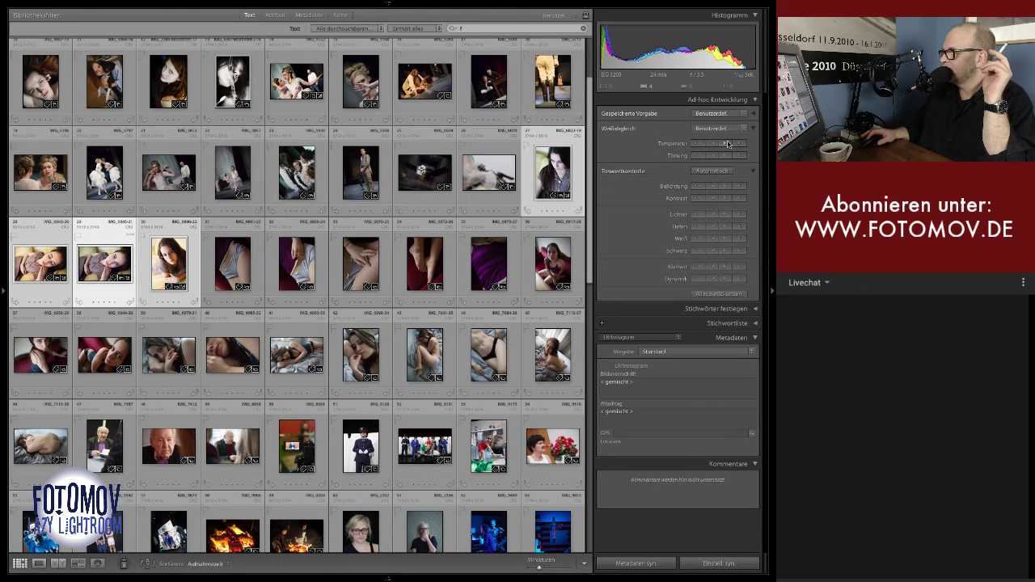
pyautogui.click(728, 143)
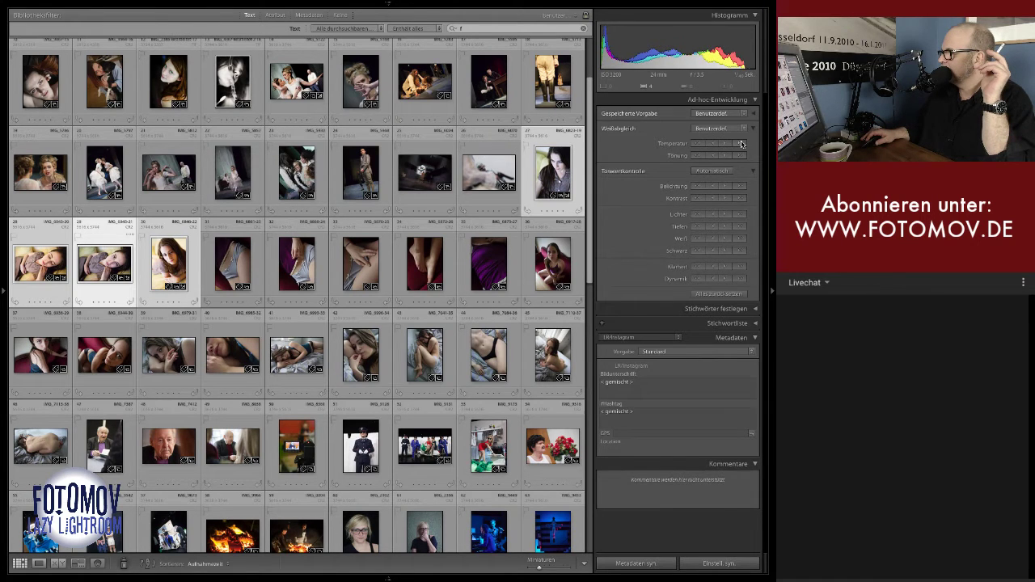
pyautogui.click(741, 143)
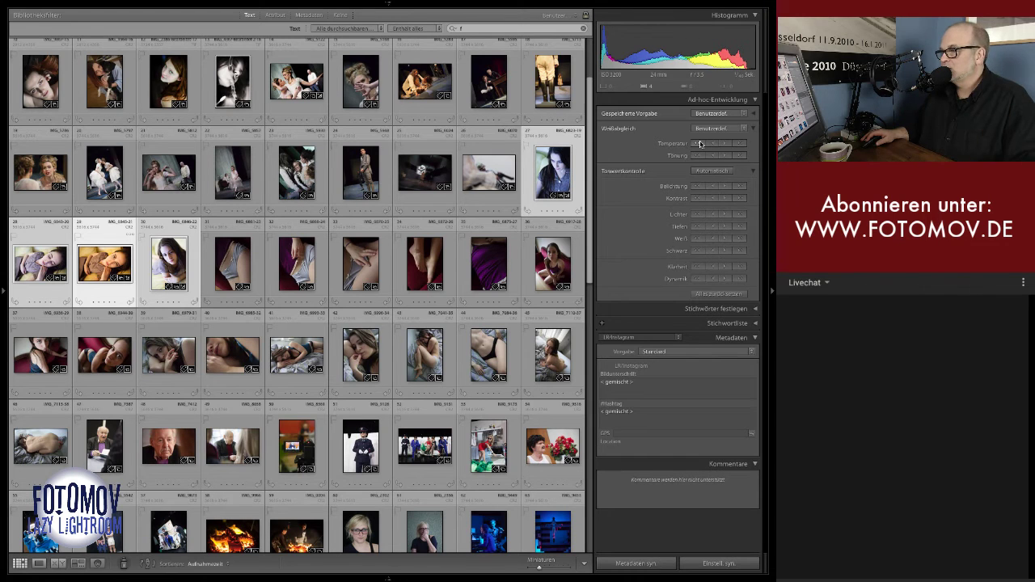
pyautogui.click(171, 273)
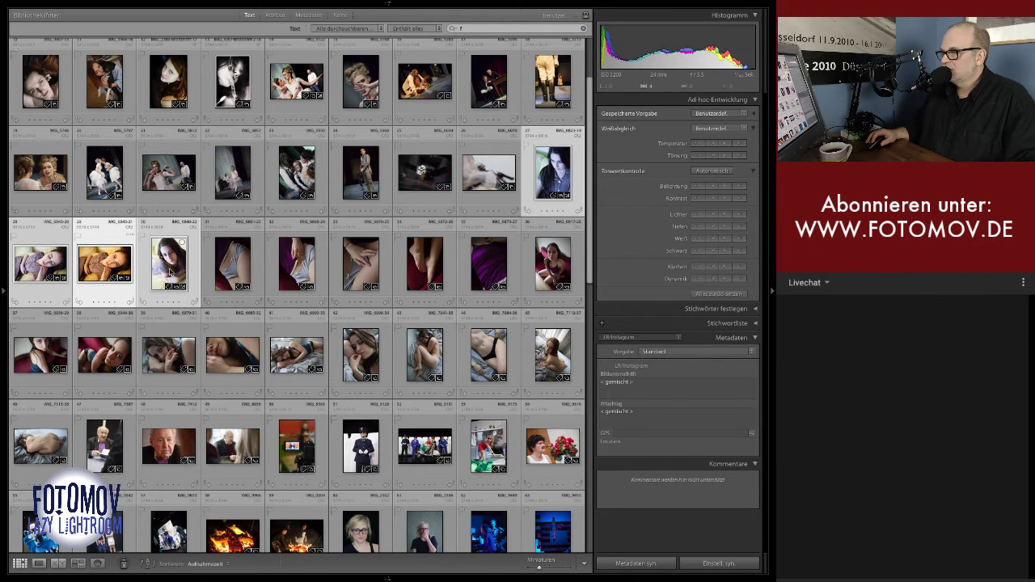
# Step: Select photo 27 alone, warm its Temperature by one net step, and hide the side panel
pyautogui.click(549, 245)
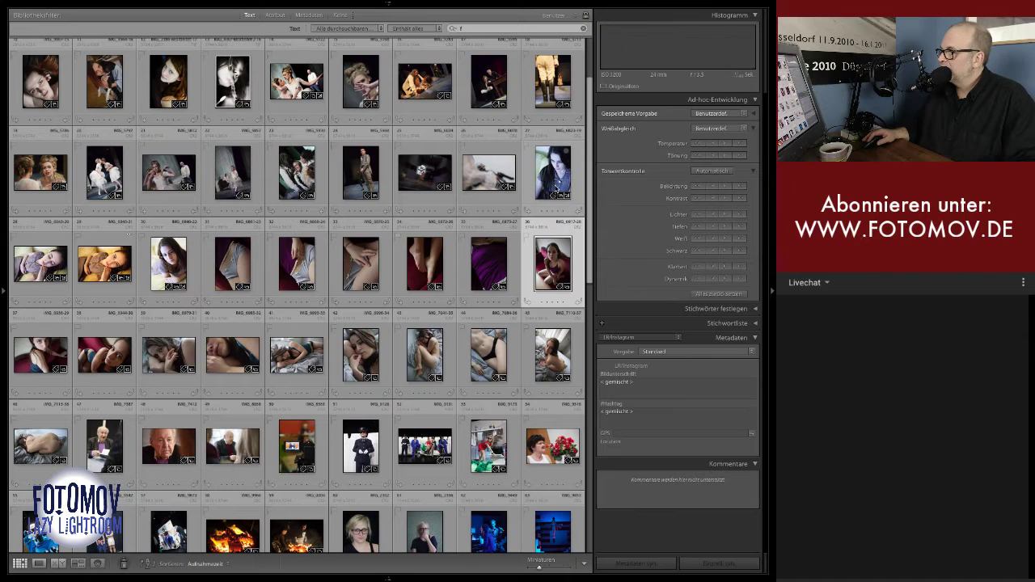
pyautogui.click(552, 172)
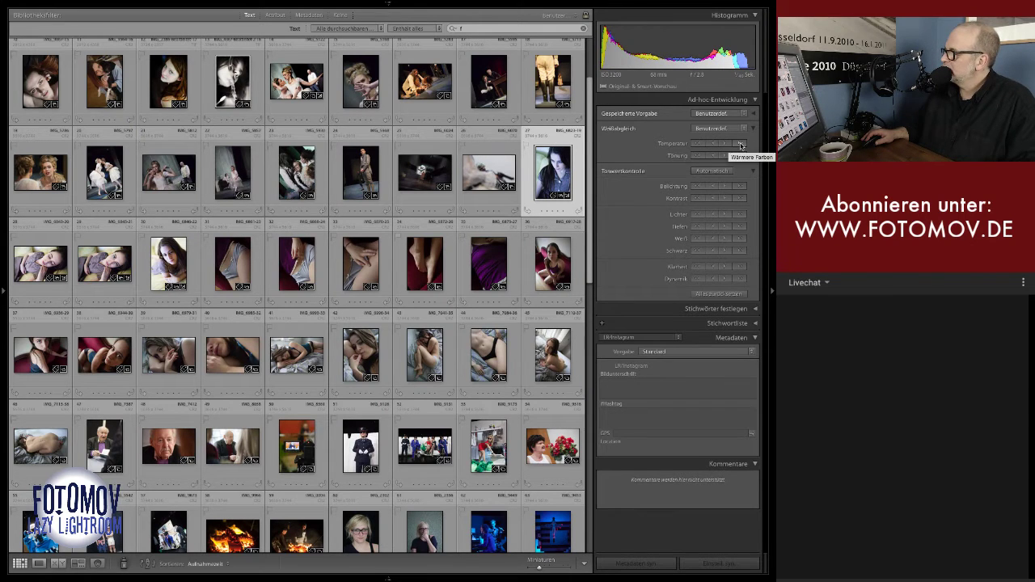
pyautogui.click(741, 146)
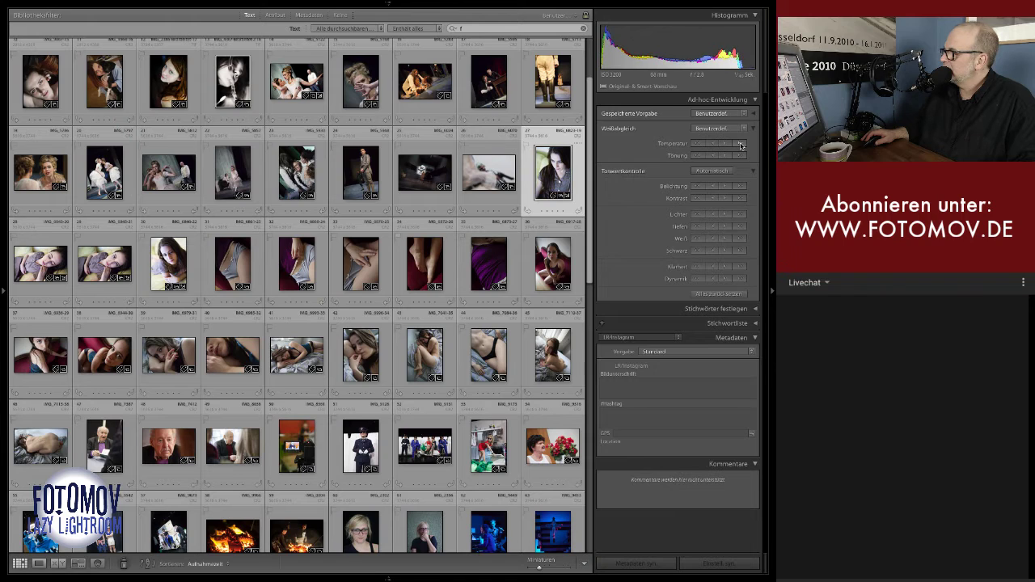
pyautogui.click(741, 146)
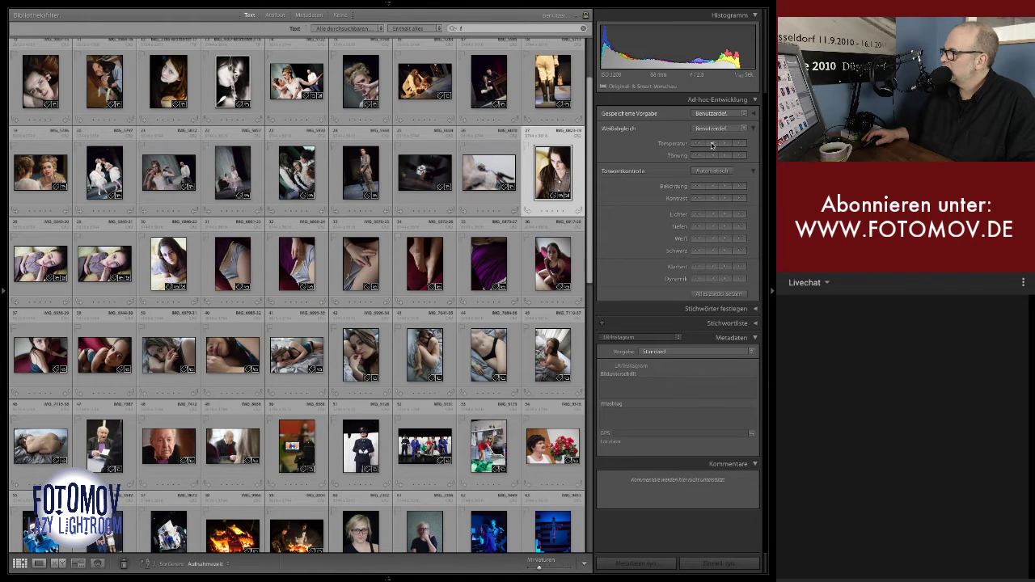
pyautogui.click(711, 146)
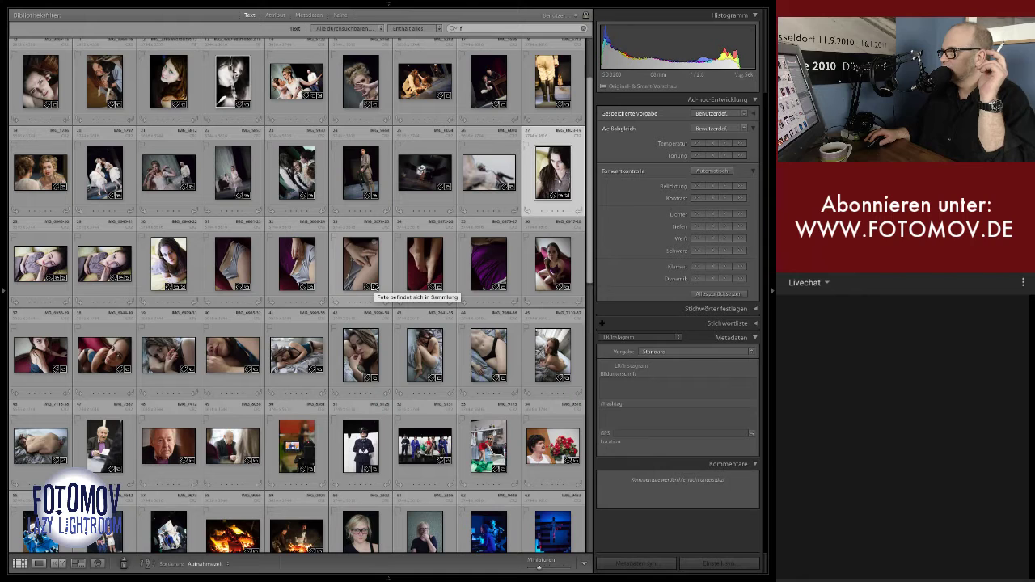
pyautogui.click(772, 291)
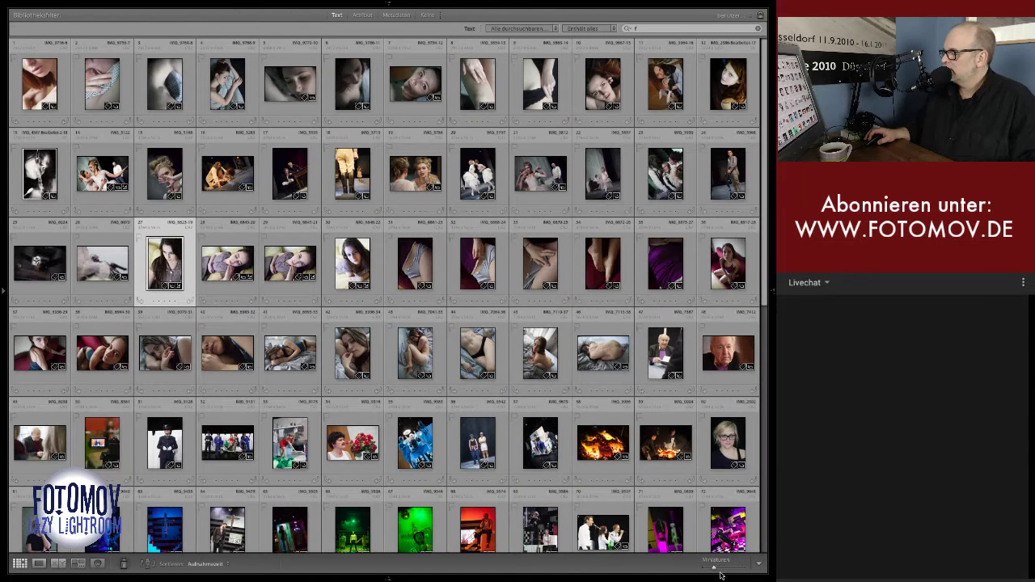
# Step: Enlarge the grid thumbnails and change how much file info each cell shows
pyautogui.moveTo(715, 572); pyautogui.dragTo(725, 570)
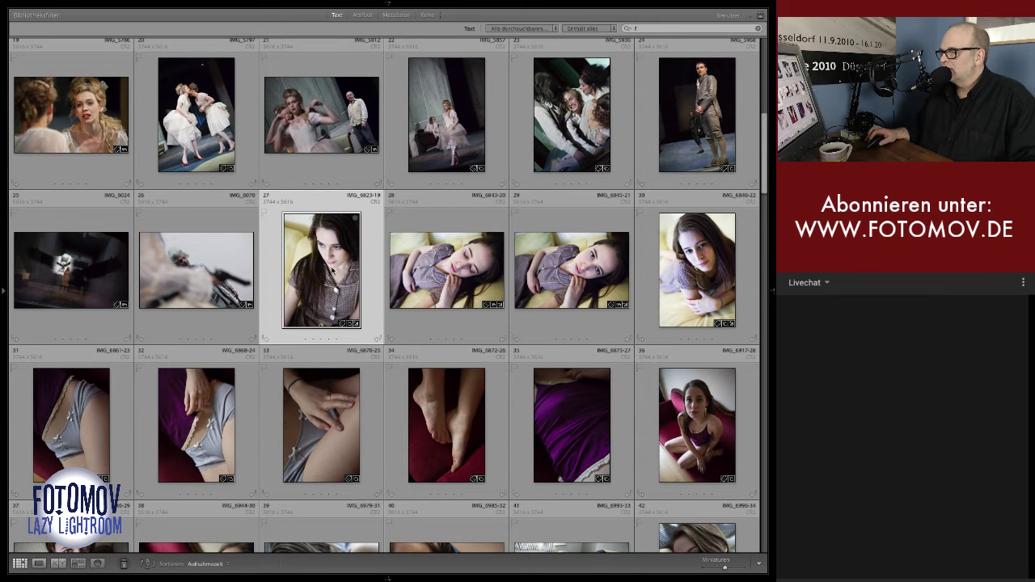
pyautogui.scroll(3, 331, 271)
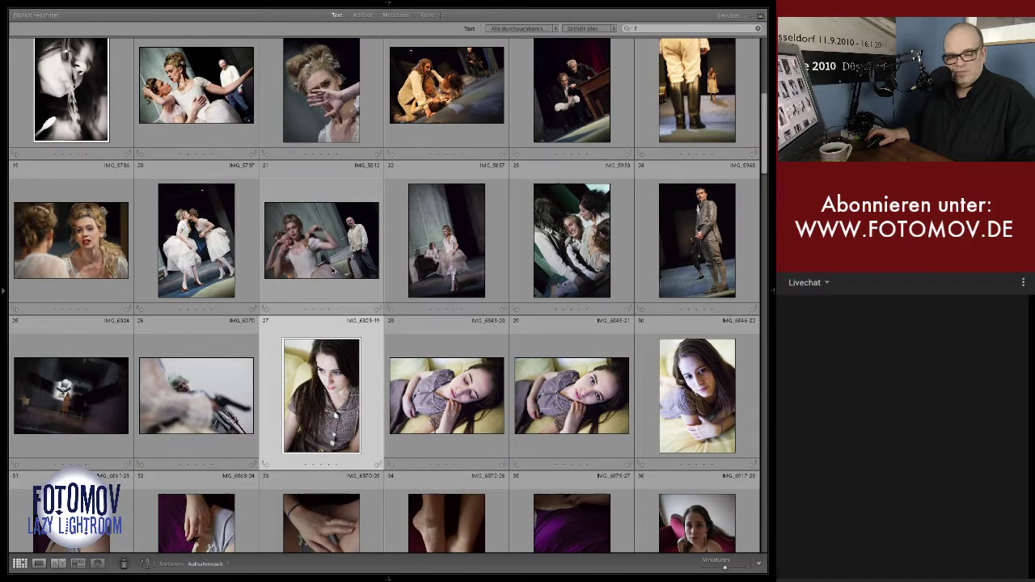
pyautogui.press('j')
pyautogui.hotkey('ctrl', ']')
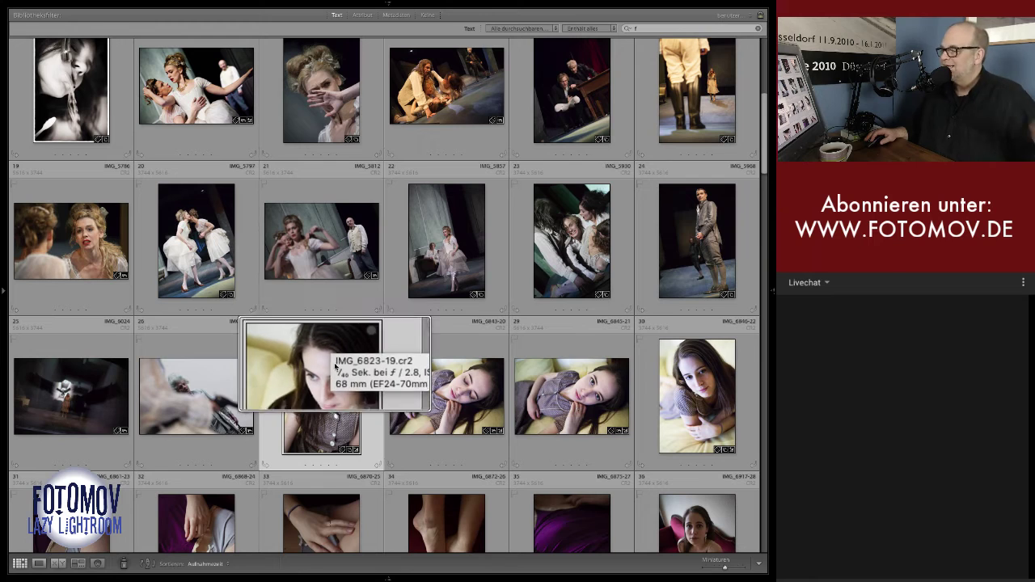
pyautogui.moveTo(336, 369)
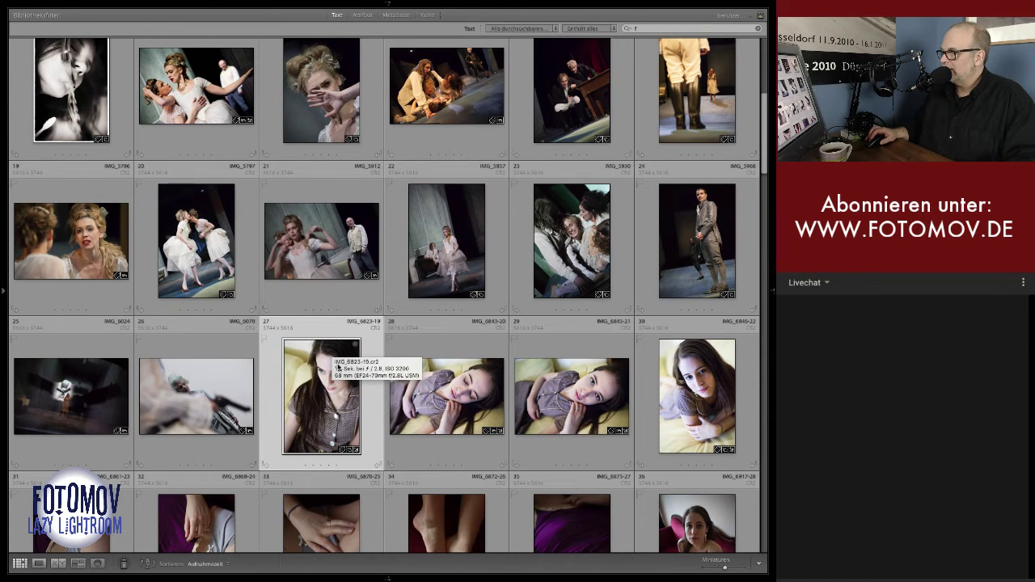
# Step: Scroll down the grid until thumbnails 55–66 with the rain-stage and fire photos appear
pyautogui.scroll(-2, 338, 368)
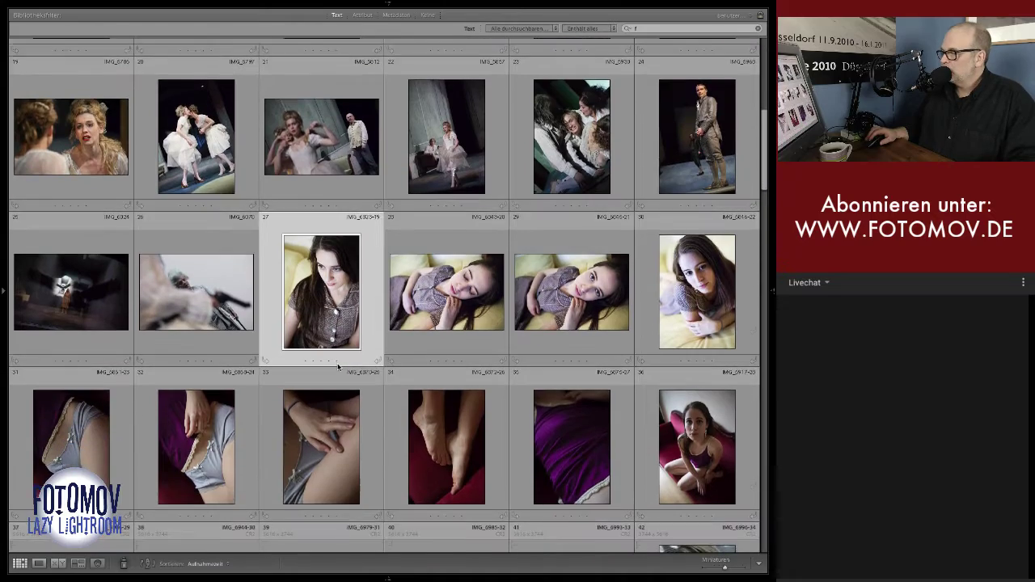
pyautogui.scroll(-1, 338, 368)
pyautogui.scroll(-1, 338, 368)
pyautogui.scroll(-1, 338, 368)
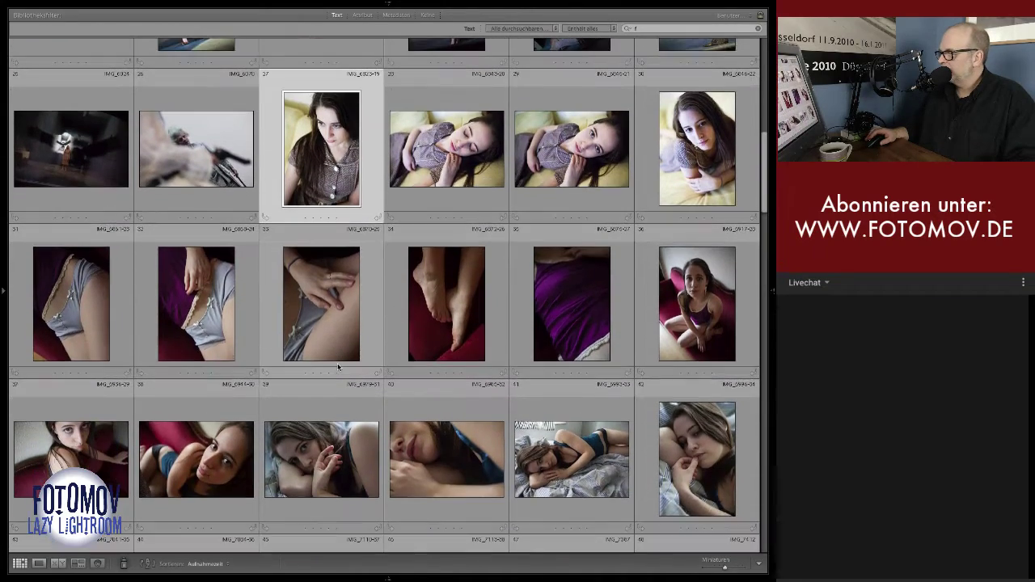
pyautogui.scroll(-1, 338, 368)
pyautogui.scroll(-2, 338, 368)
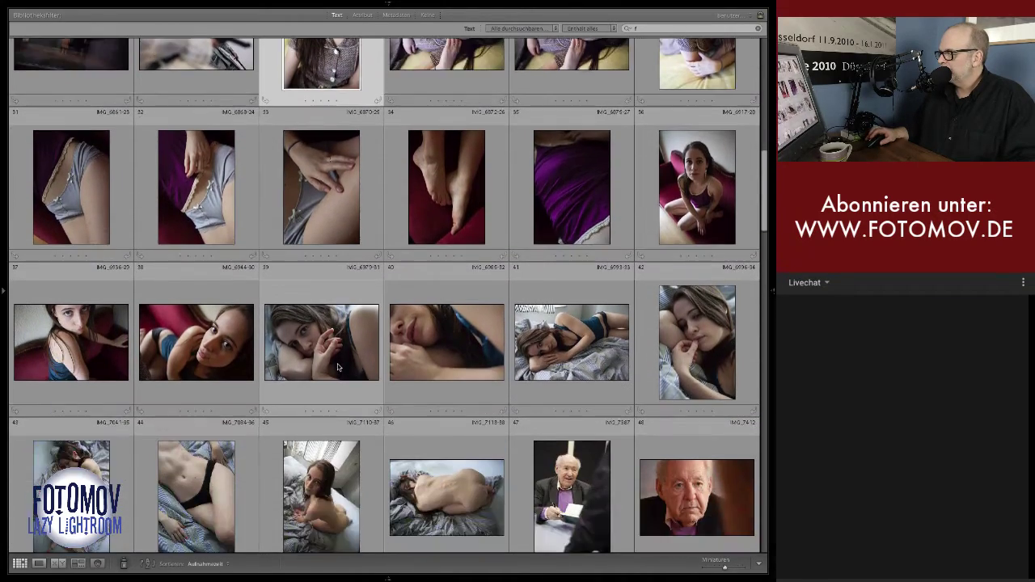
pyautogui.scroll(-1, 338, 367)
pyautogui.scroll(-1, 338, 367)
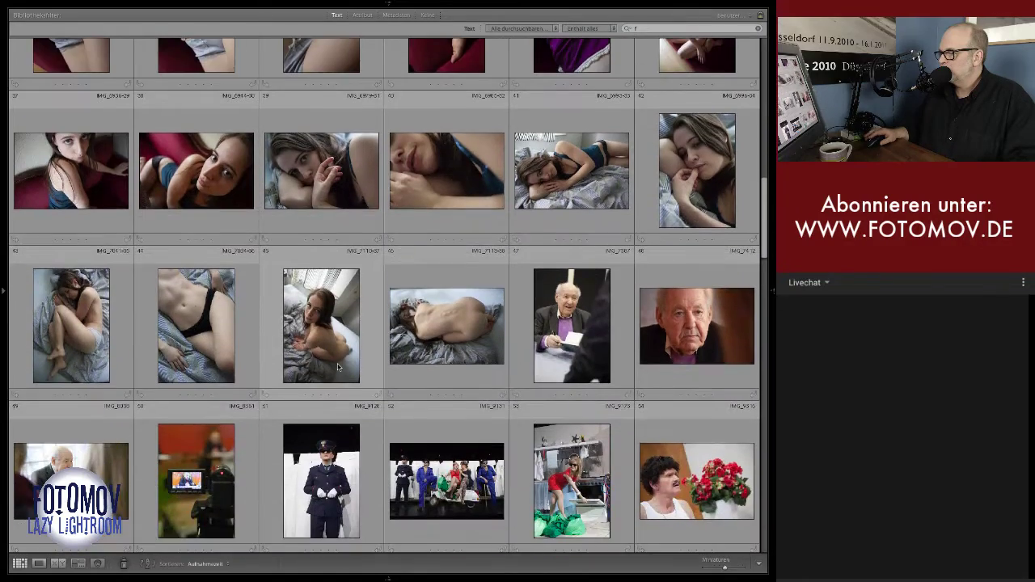
pyautogui.scroll(-1, 338, 367)
pyautogui.scroll(-1, 338, 366)
pyautogui.scroll(-1, 338, 366)
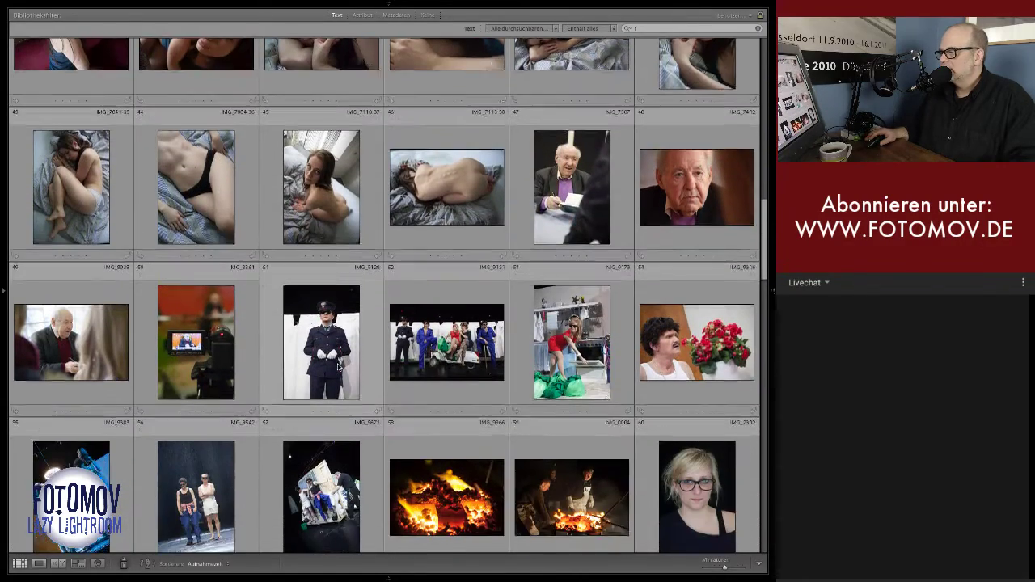
pyautogui.scroll(-1, 338, 366)
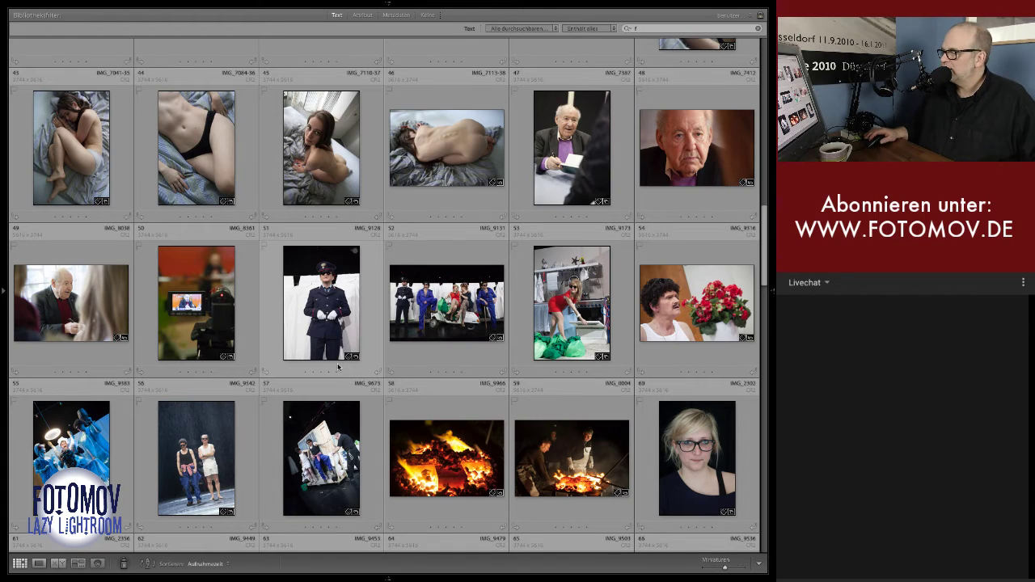
pyautogui.scroll(-2, 338, 367)
pyautogui.scroll(-1, 338, 366)
pyautogui.scroll(-1, 338, 367)
pyautogui.scroll(-1, 338, 366)
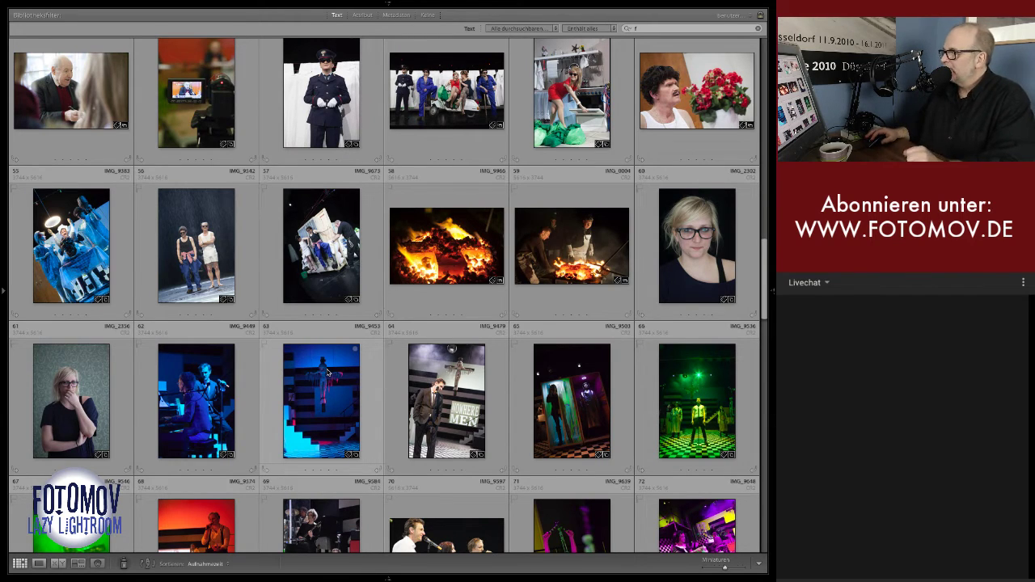
pyautogui.click(467, 240)
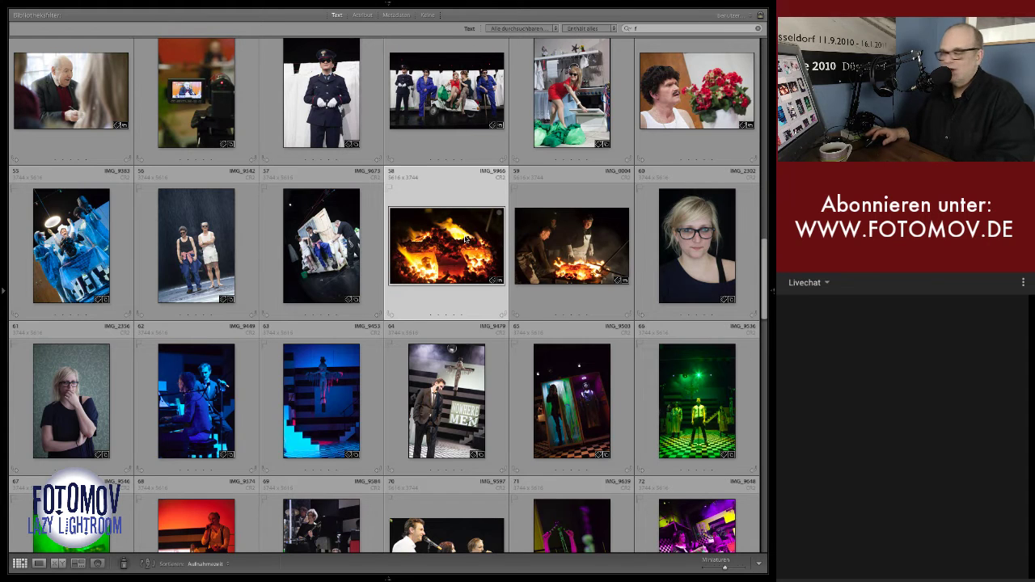
pyautogui.doubleClick(467, 239)
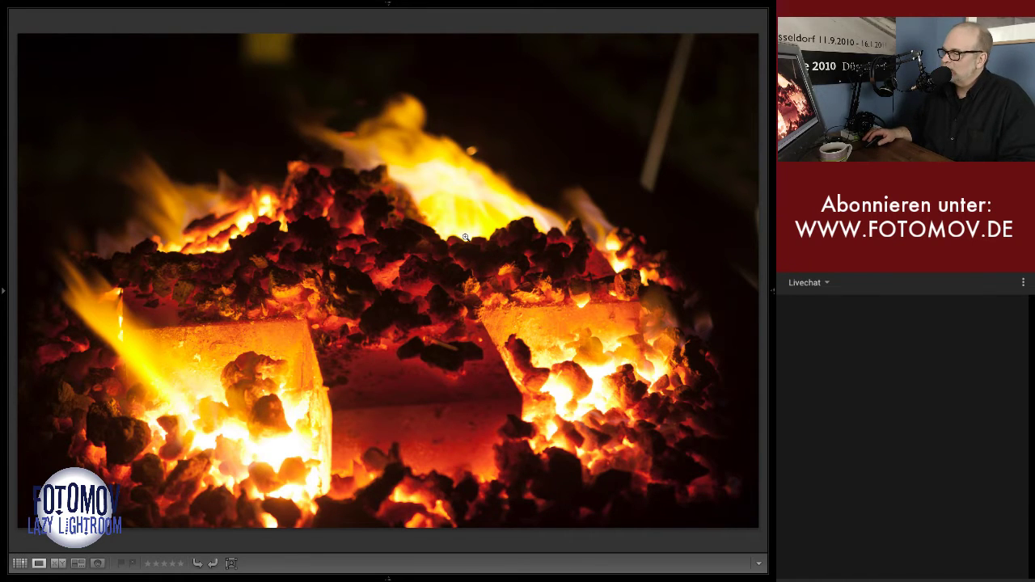
pyautogui.click(343, 260)
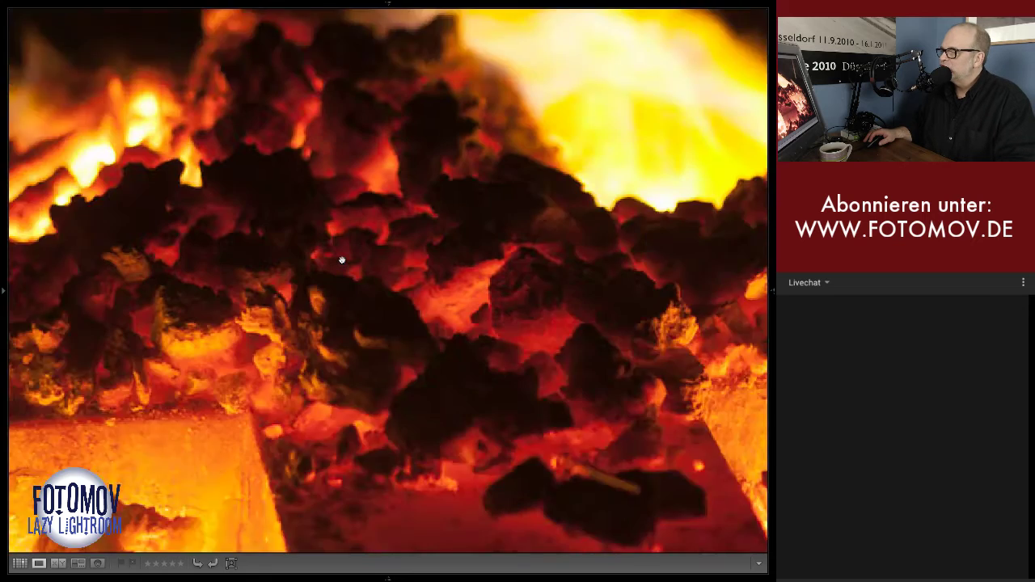
pyautogui.press('g')
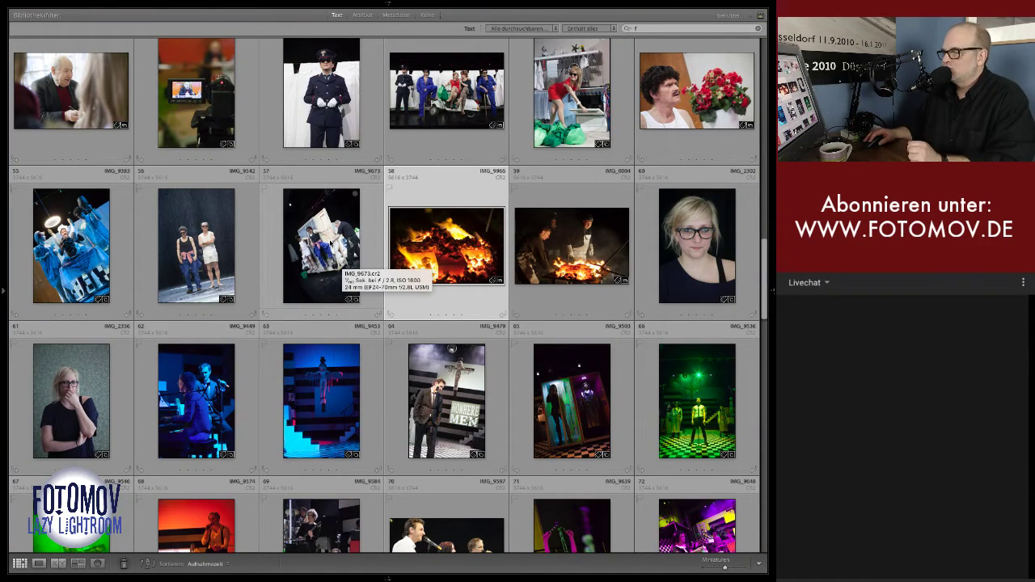
# Step: Open photo 56, IMG_9542, full size in Loupe and show its file and camera info
pyautogui.click(196, 251)
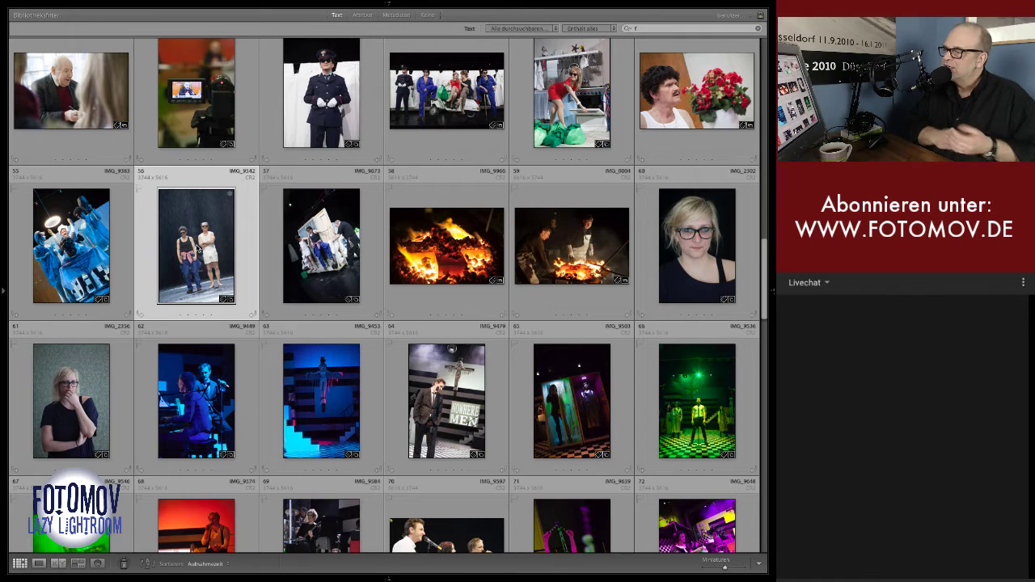
pyautogui.doubleClick(197, 249)
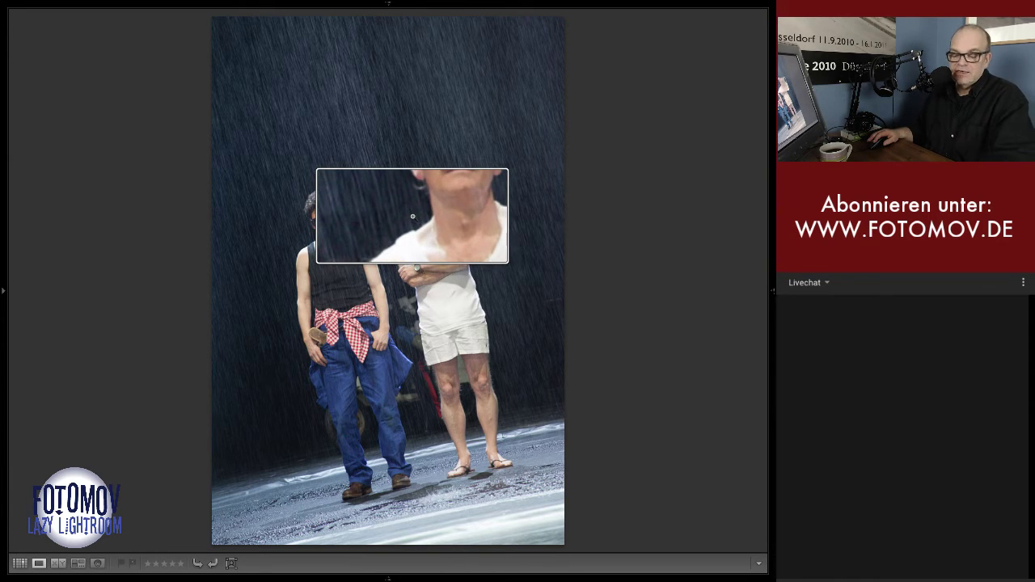
pyautogui.press('i')
pyautogui.press('i')
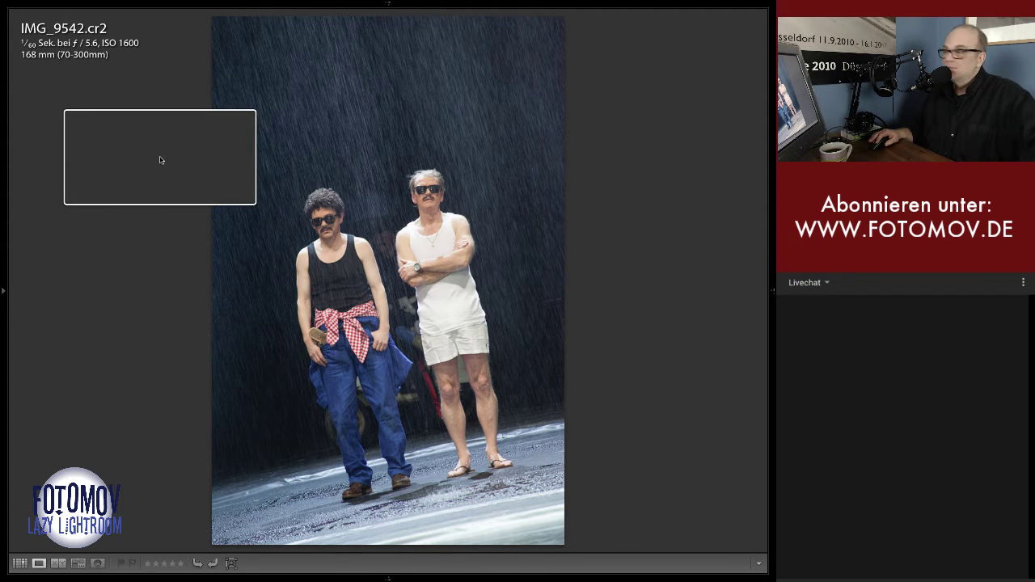
# Step: Return to the grid, check the orange-lit stage photo, then reopen IMG_9542 full size
pyautogui.press('g')
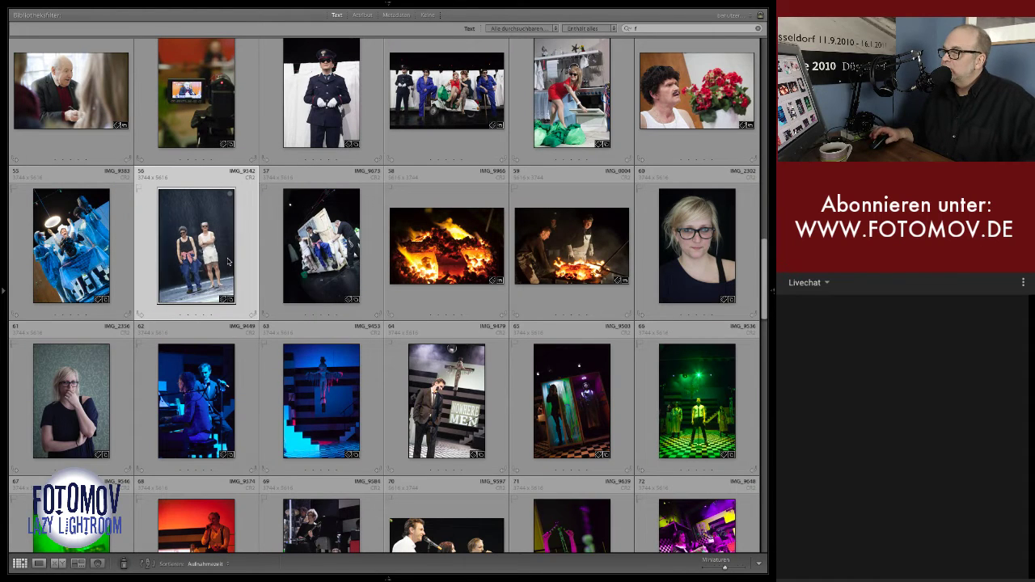
pyautogui.scroll(-5, 227, 258)
pyautogui.click(214, 172)
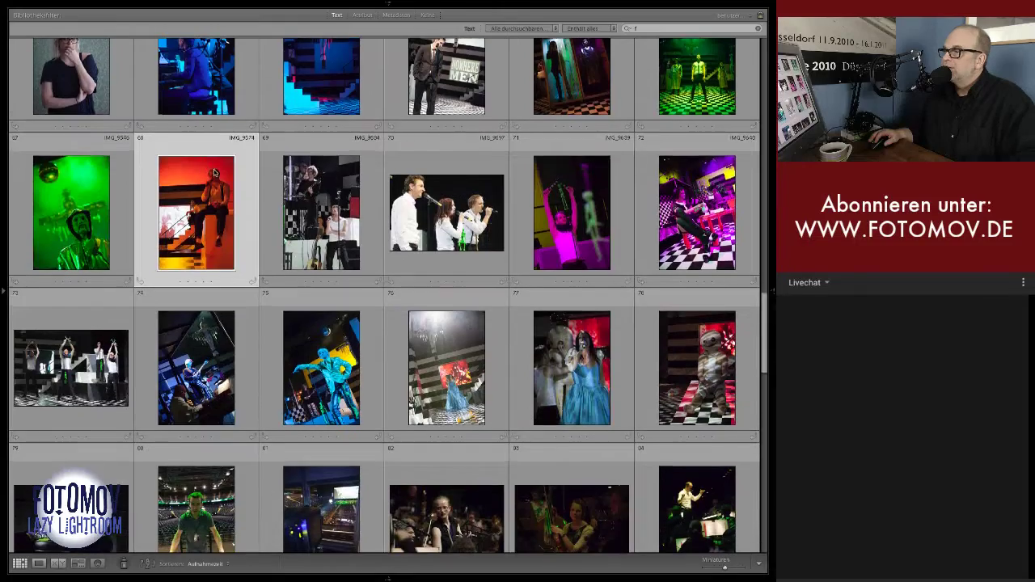
pyautogui.scroll(1, 215, 173)
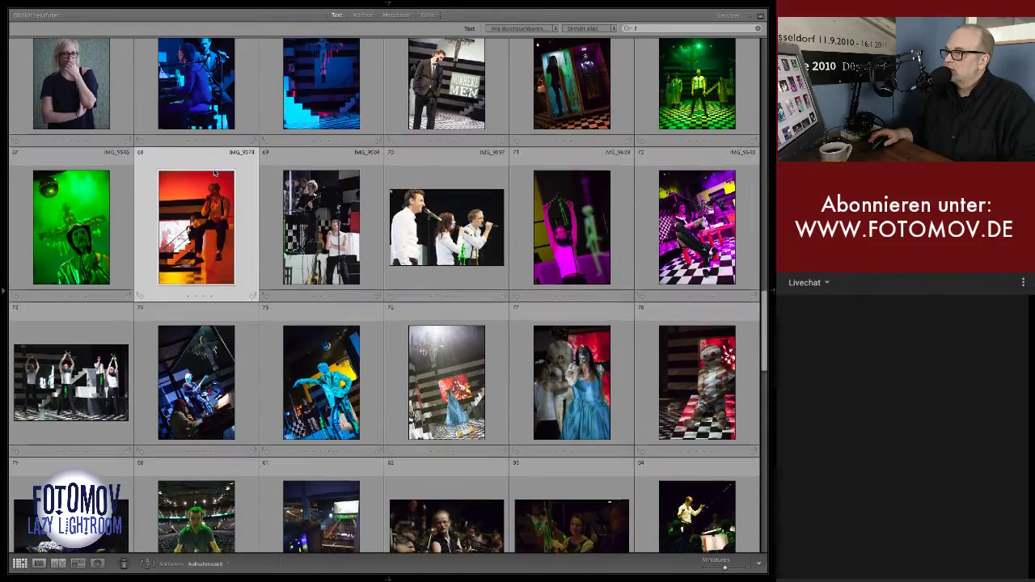
pyautogui.scroll(3, 214, 173)
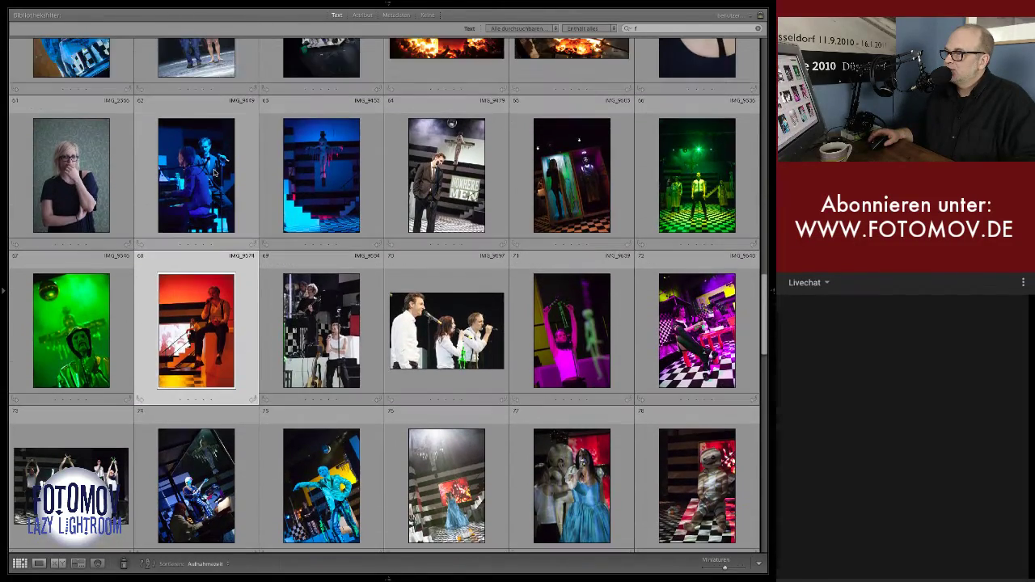
pyautogui.click(196, 61)
pyautogui.scroll(3, 196, 57)
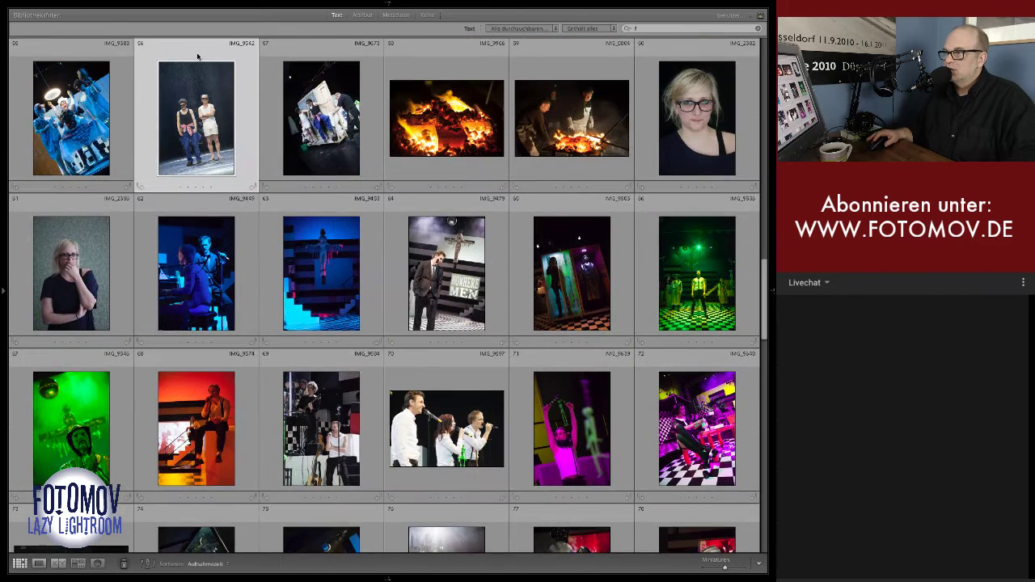
pyautogui.doubleClick(217, 139)
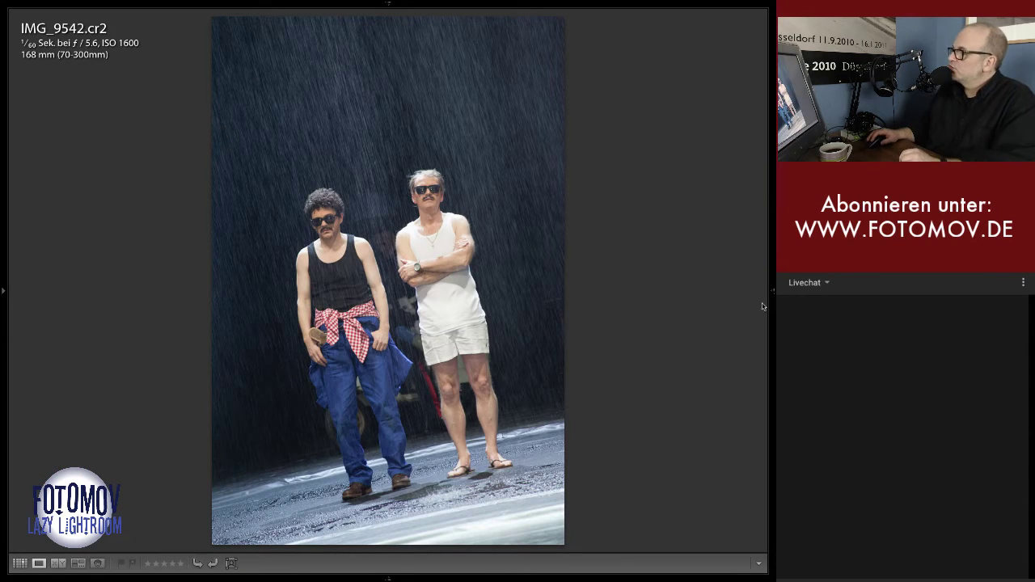
pyautogui.moveTo(493, 6)
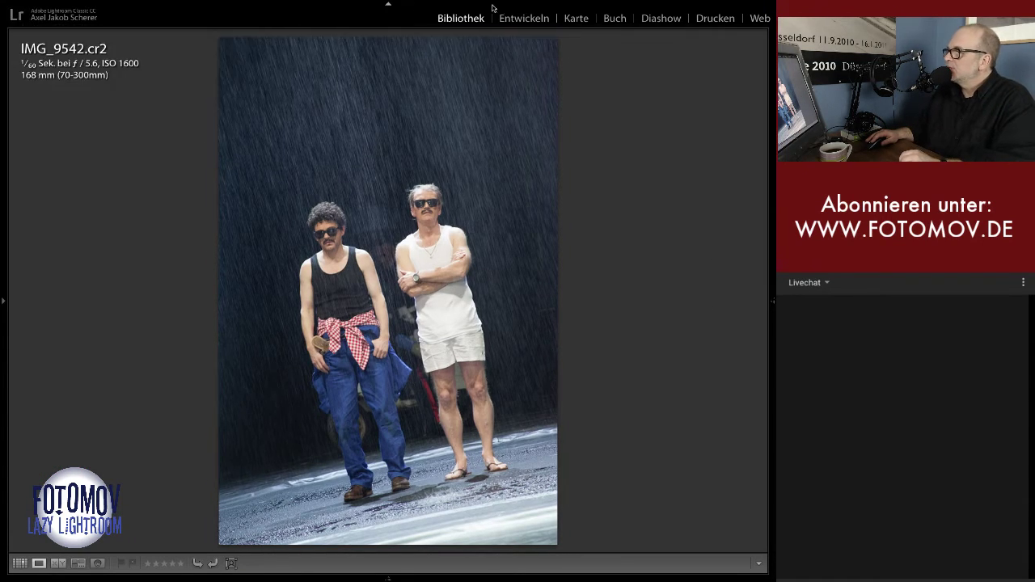
# Step: Move IMG_9542 into Entwickeln (Develop), with the right panel expanded and the left panel collapsed
pyautogui.click(525, 19)
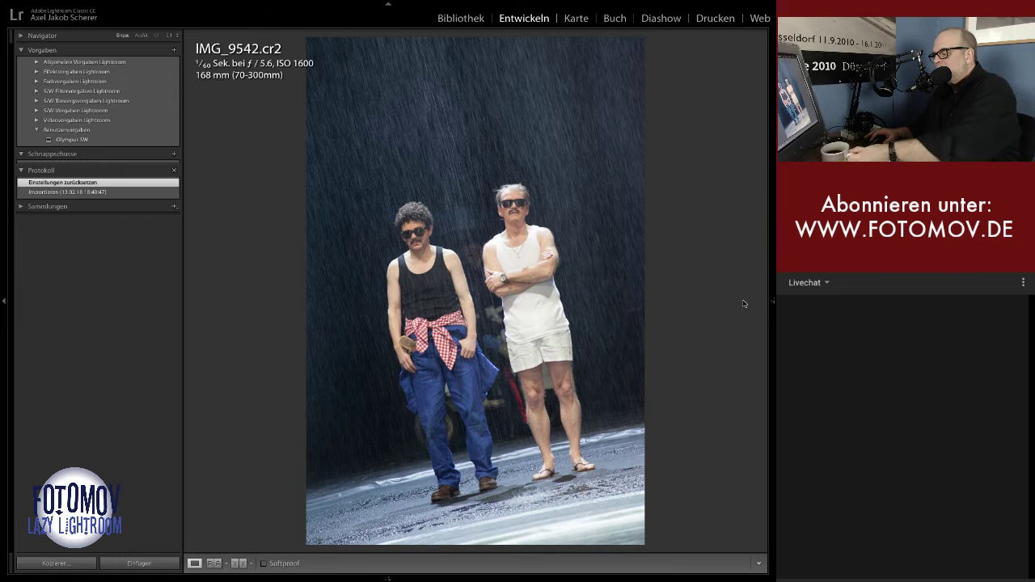
pyautogui.click(772, 301)
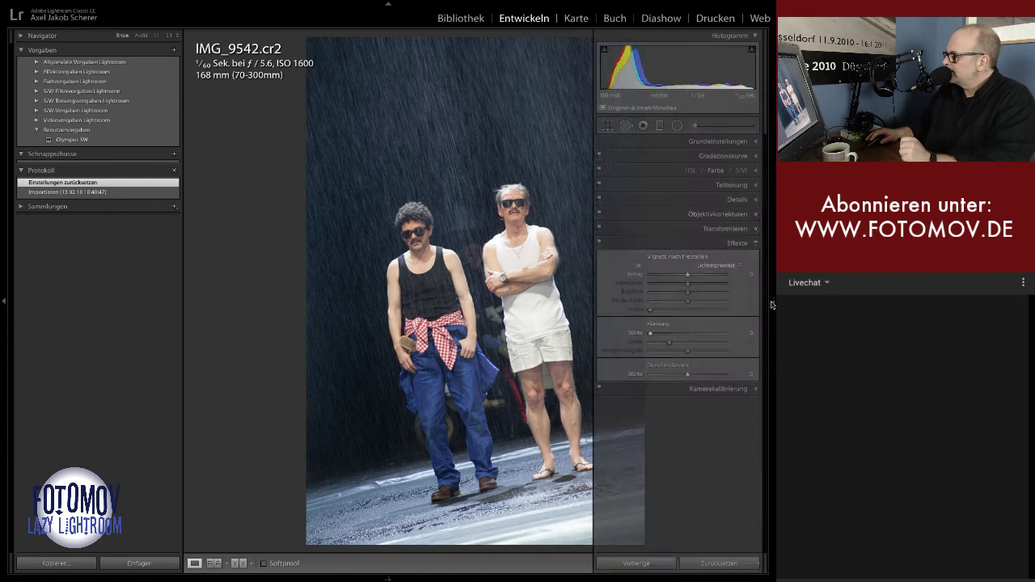
pyautogui.click(3, 300)
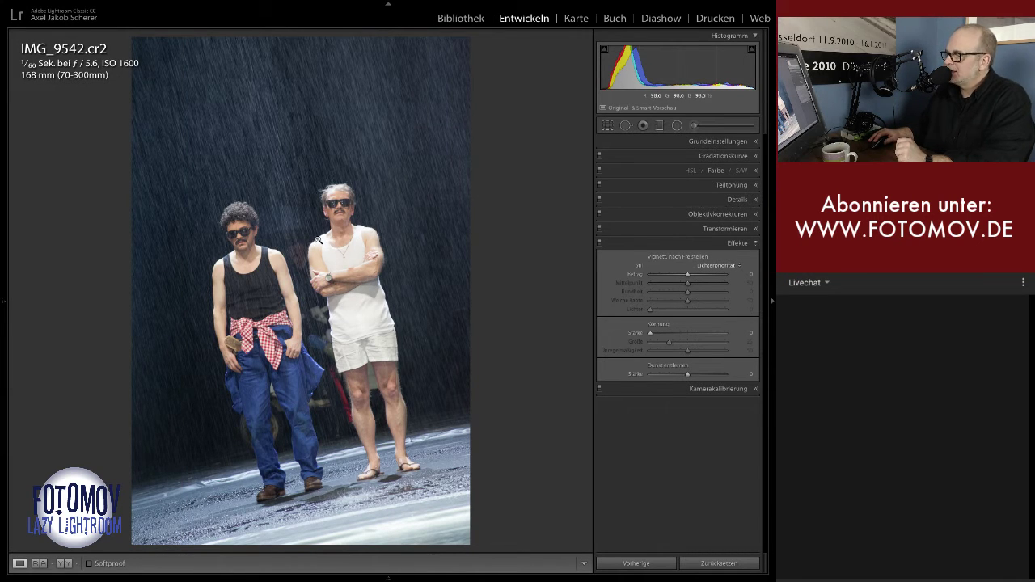
# Step: In Grundeinstellungen, set Belichtung to -0.60 and Kontrast to +12
pyautogui.click(731, 143)
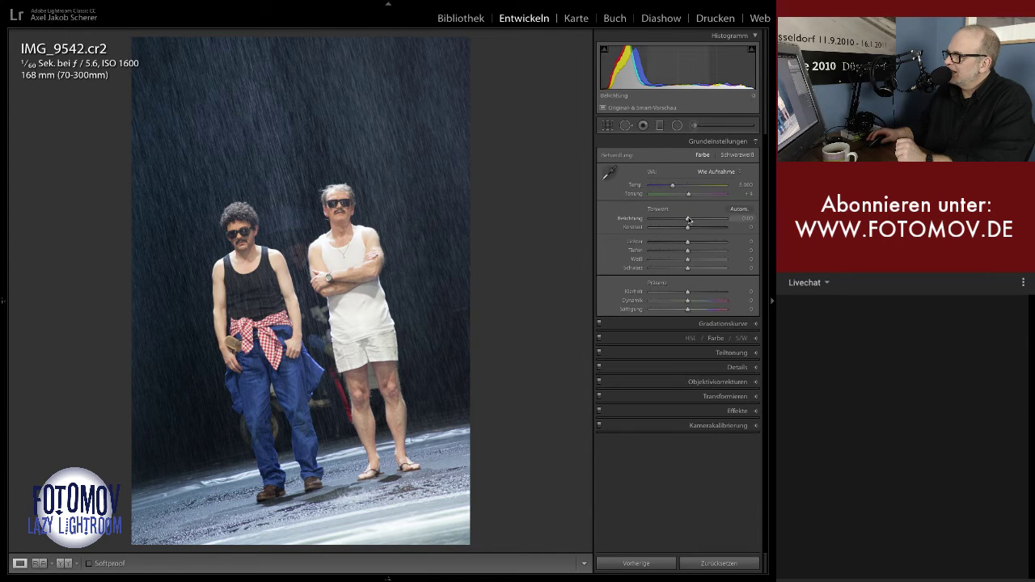
pyautogui.moveTo(688, 222); pyautogui.dragTo(684, 222)
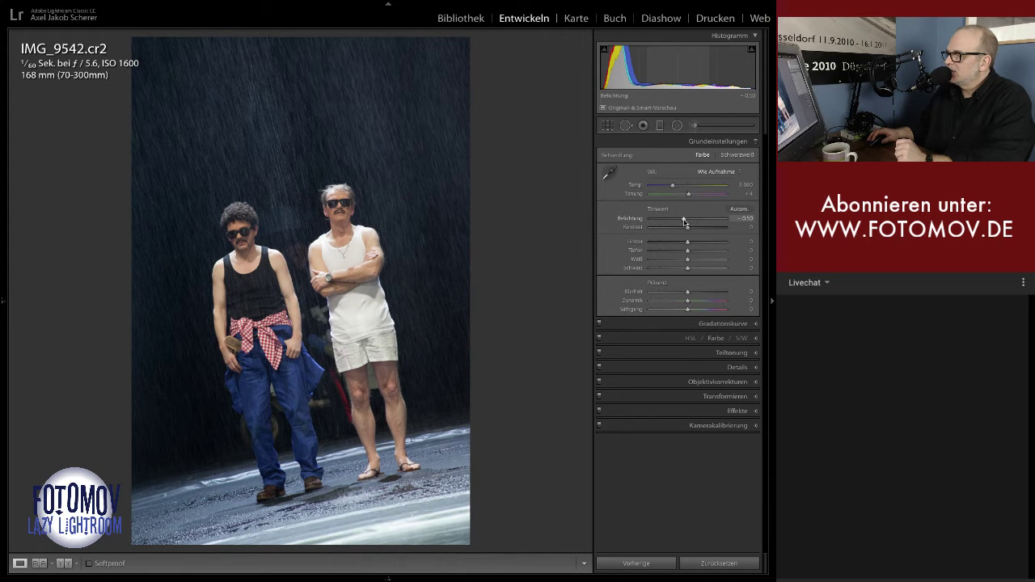
pyautogui.moveTo(685, 221); pyautogui.dragTo(682, 221)
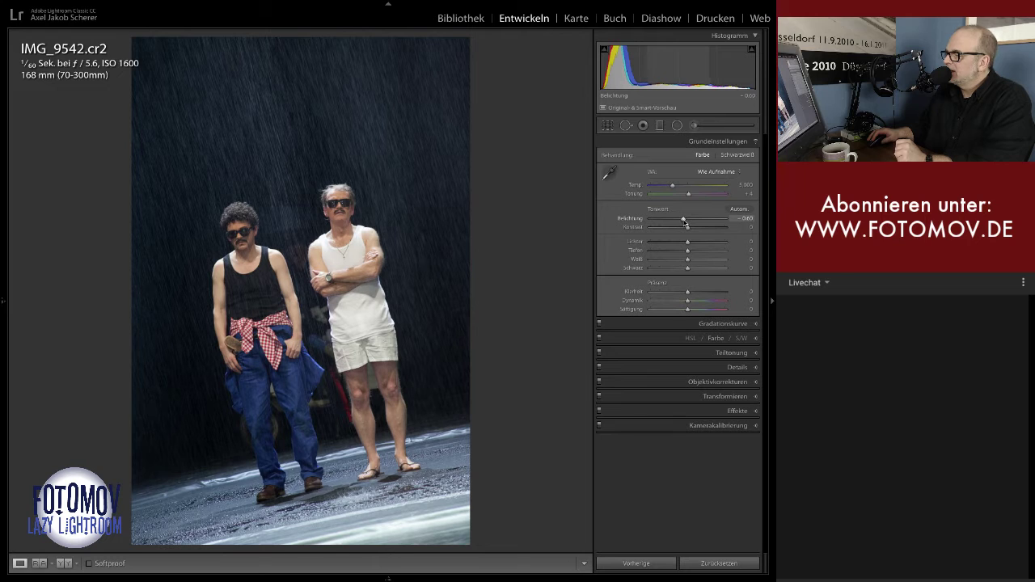
pyautogui.moveTo(687, 227)
pyautogui.mouseDown()
pyautogui.moveTo(705, 233)
pyautogui.moveTo(679, 233)
pyautogui.mouseUp()
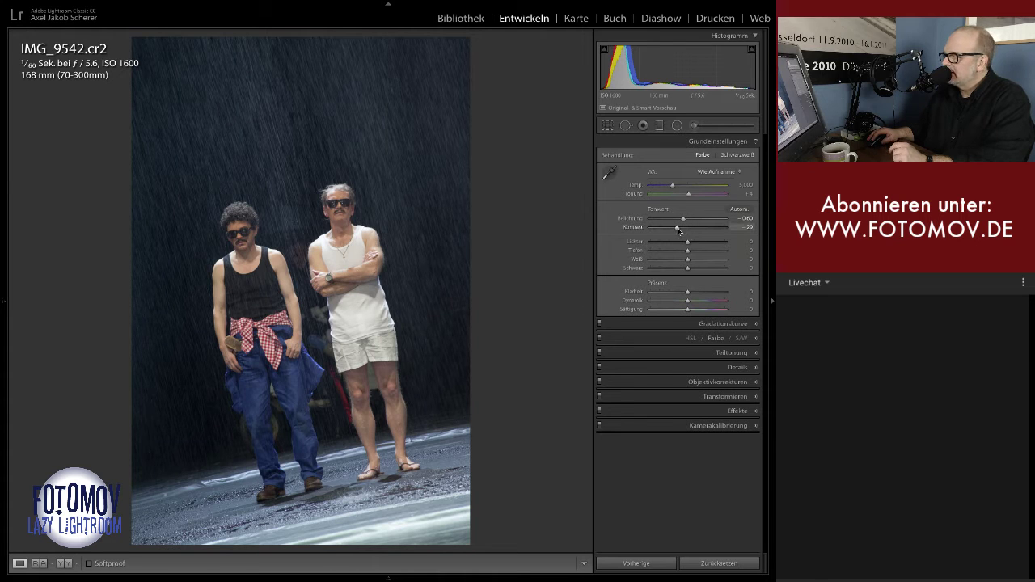
pyautogui.moveTo(678, 231)
pyautogui.mouseDown()
pyautogui.moveTo(706, 231)
pyautogui.moveTo(696, 232)
pyautogui.mouseUp()
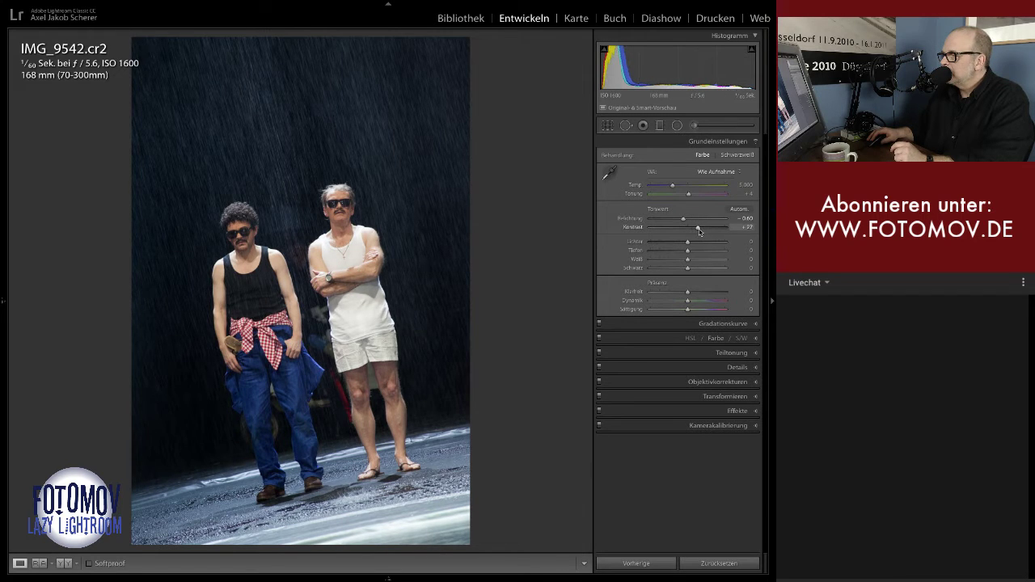
pyautogui.moveTo(695, 232); pyautogui.dragTo(693, 232)
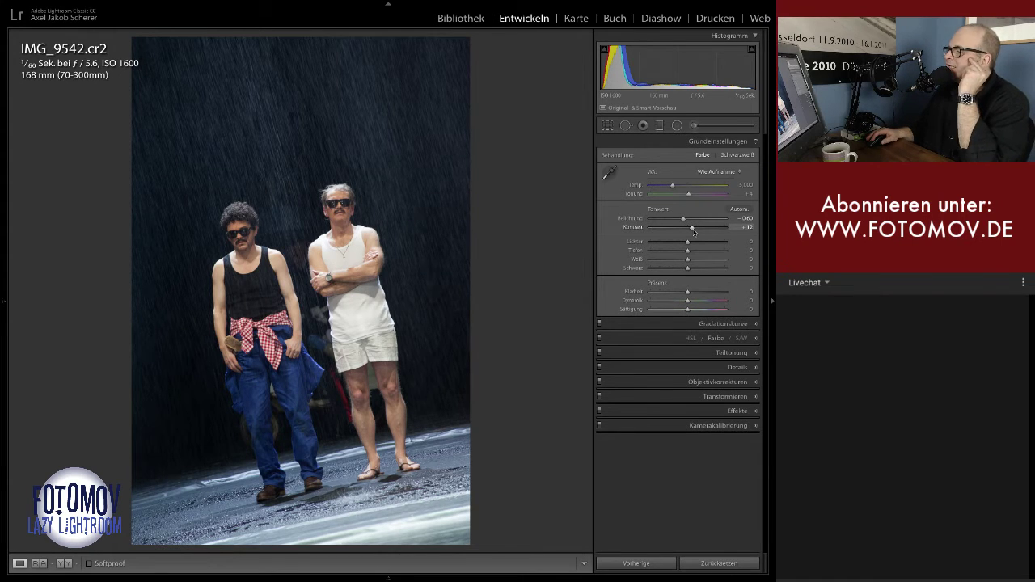
# Step: In the Effekte panel, raise Dunst entfernen (dehaze) to +25
pyautogui.click(738, 411)
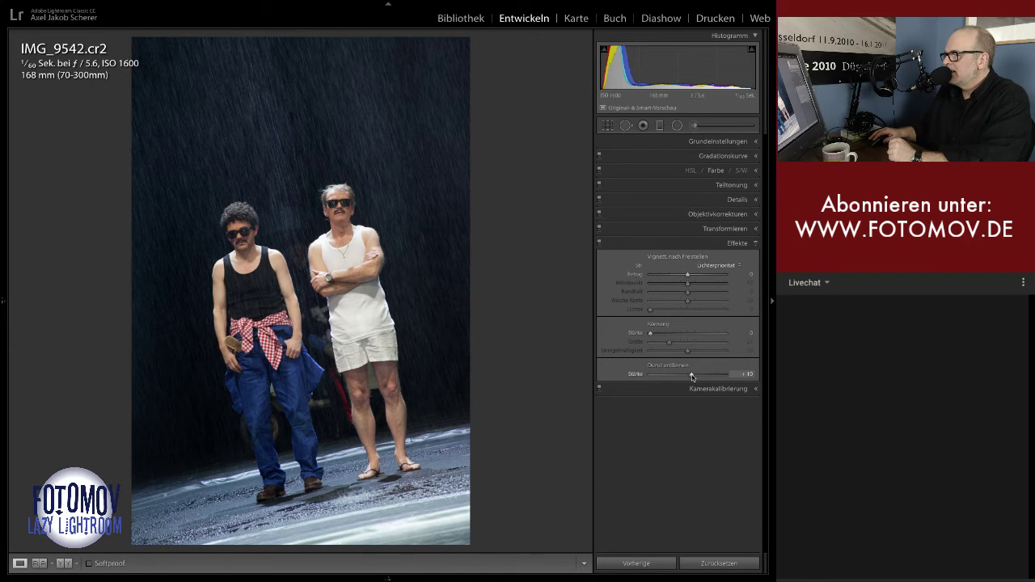
pyautogui.moveTo(692, 377)
pyautogui.mouseDown()
pyautogui.moveTo(723, 375)
pyautogui.moveTo(670, 378)
pyautogui.moveTo(696, 378)
pyautogui.mouseUp()
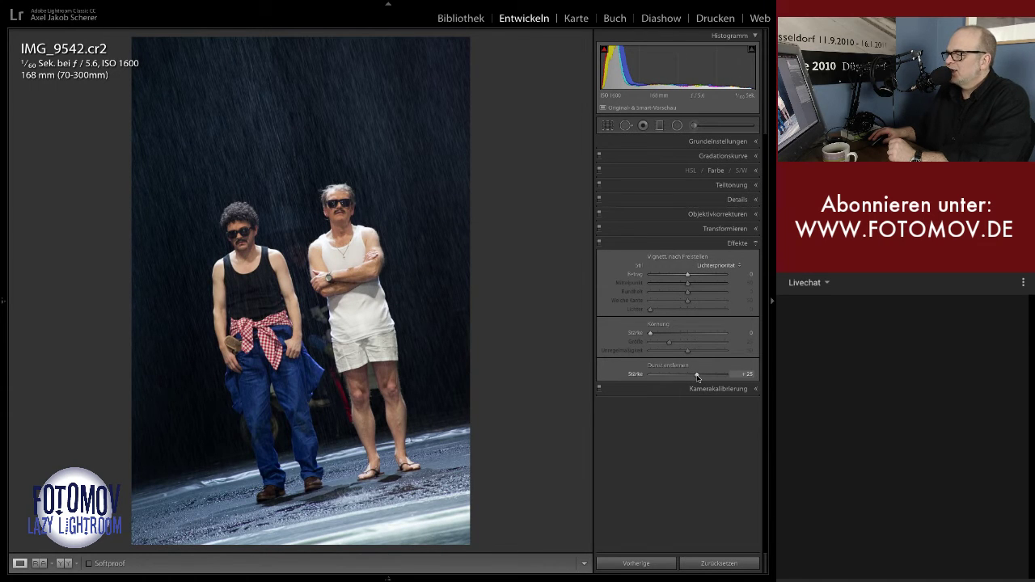
# Step: In the Basic panel, warm the white balance slightly and set vibrance to +9
pyautogui.click(748, 142)
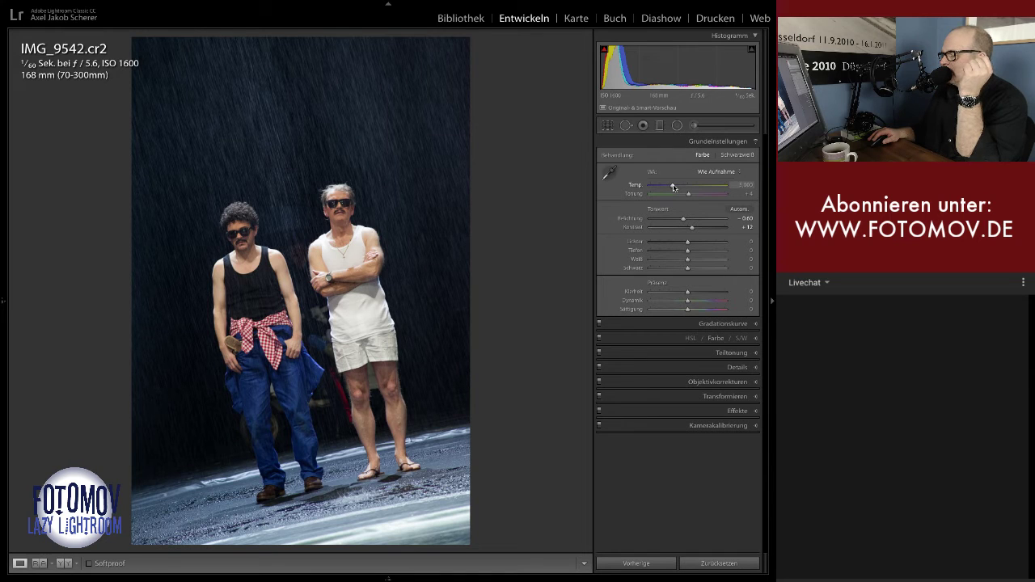
pyautogui.moveTo(674, 186); pyautogui.dragTo(676, 188)
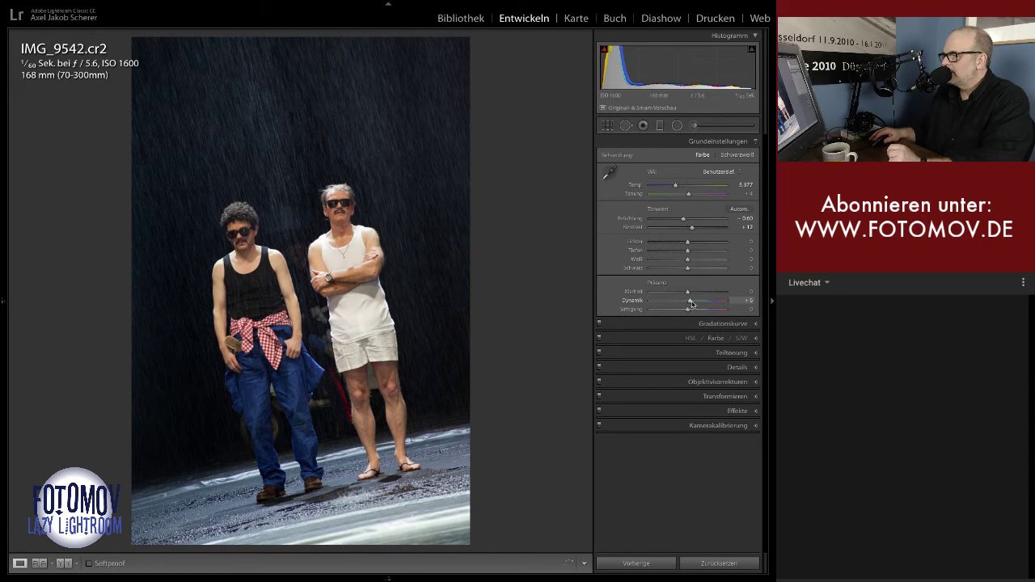
pyautogui.moveTo(701, 303)
pyautogui.mouseDown()
pyautogui.moveTo(686, 304)
pyautogui.moveTo(714, 307)
pyautogui.mouseUp()
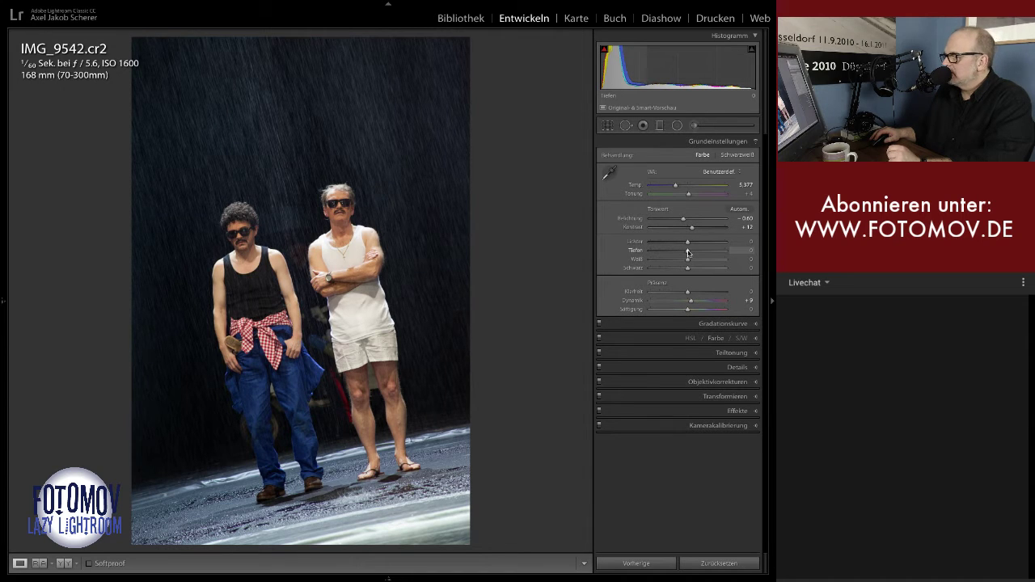
# Step: Nudge the shadows, deepen the blacks to -14 and lift the highlights to +9
pyautogui.moveTo(684, 252); pyautogui.dragTo(692, 256)
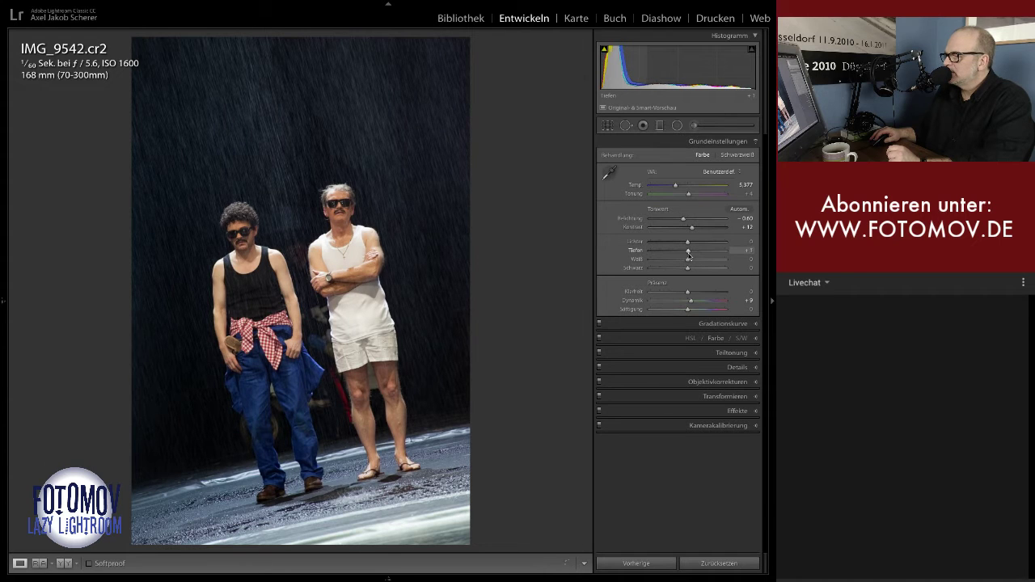
pyautogui.moveTo(689, 270); pyautogui.dragTo(684, 272)
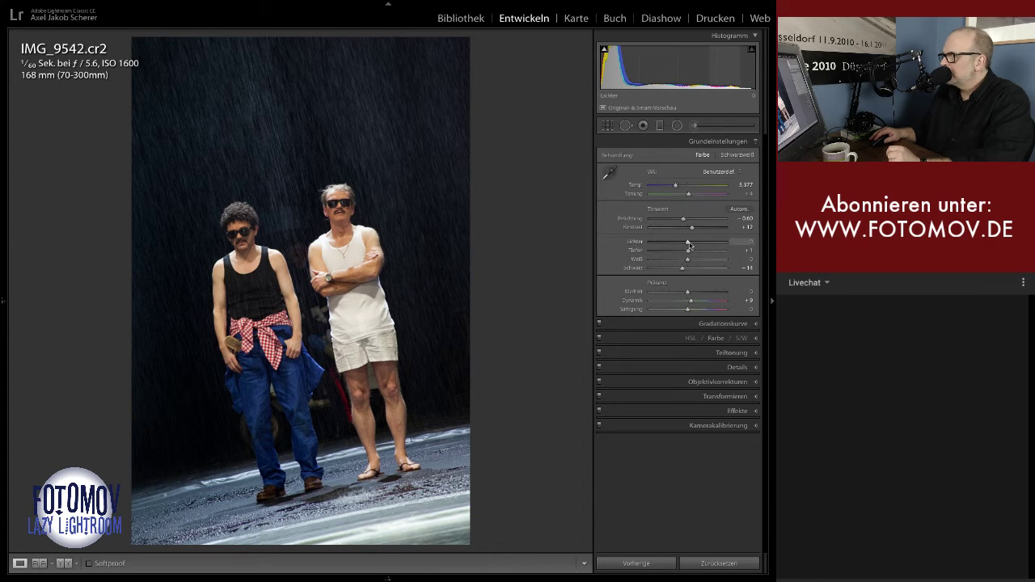
pyautogui.moveTo(688, 242); pyautogui.dragTo(690, 244)
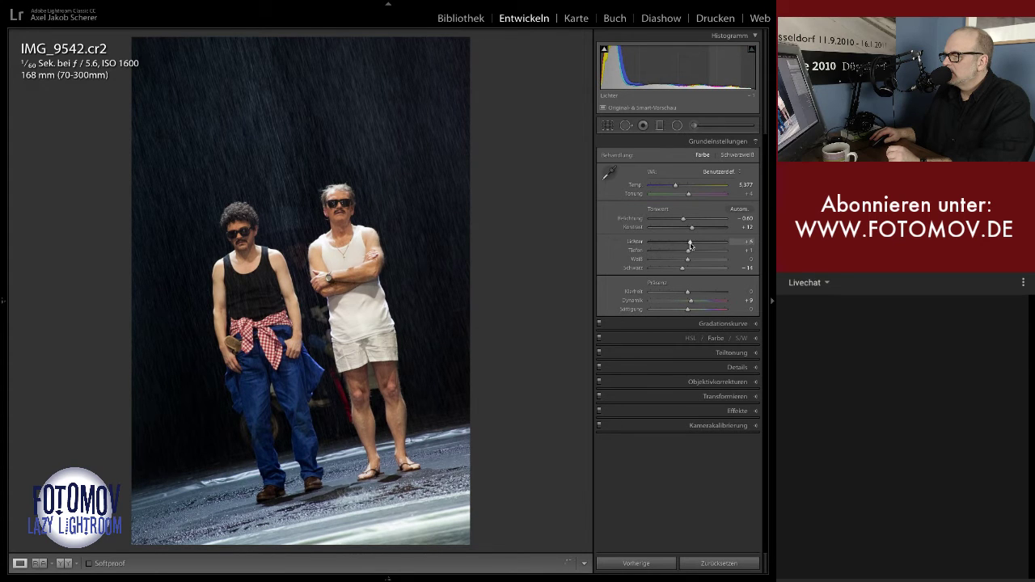
pyautogui.moveTo(691, 246); pyautogui.dragTo(693, 245)
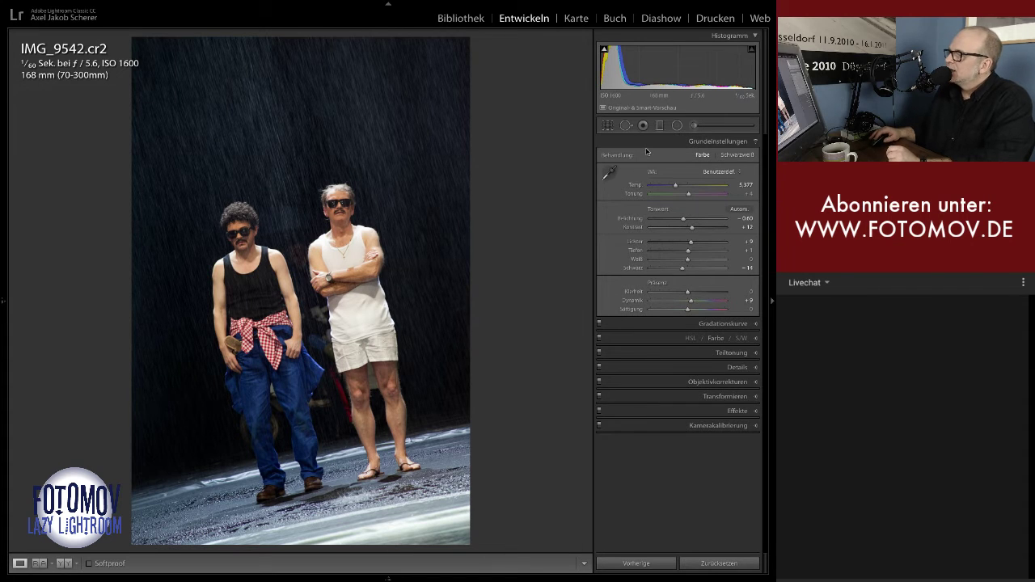
# Step: Paint adjustment-brush strokes over the two men, resizing the brush as you go
pyautogui.click(694, 125)
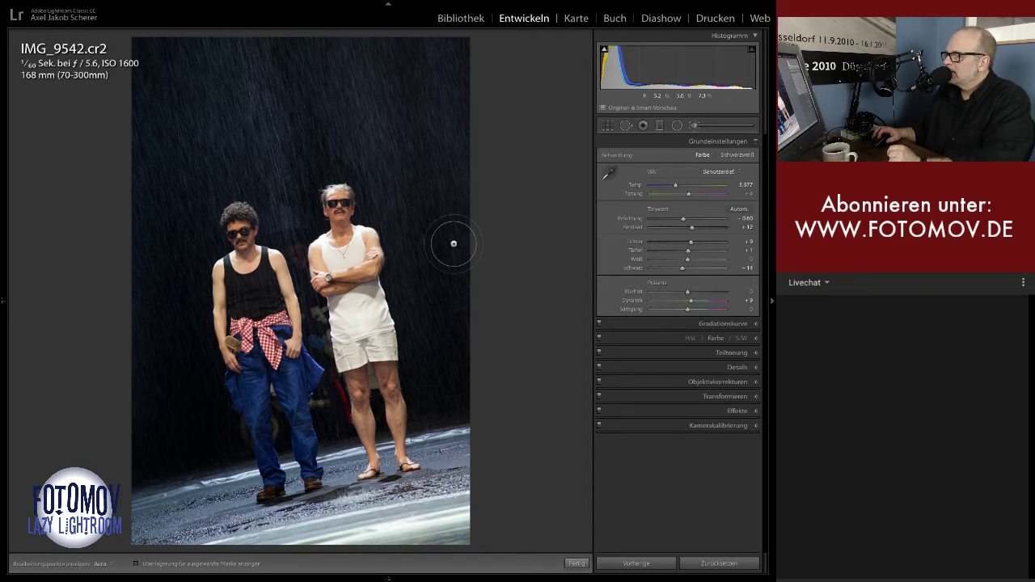
pyautogui.scroll(1, 439, 372)
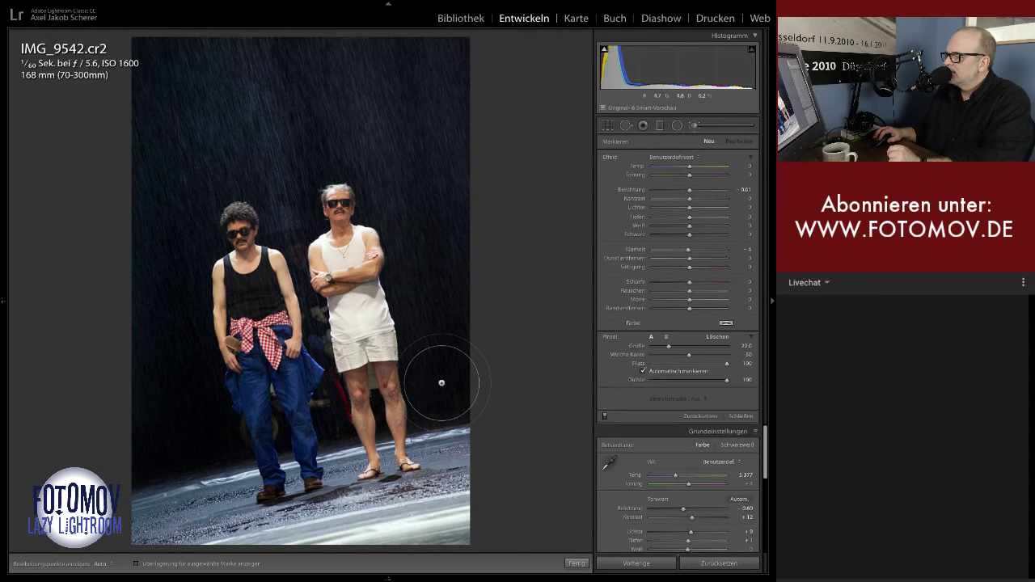
pyautogui.scroll(2, 440, 378)
pyautogui.press('h')
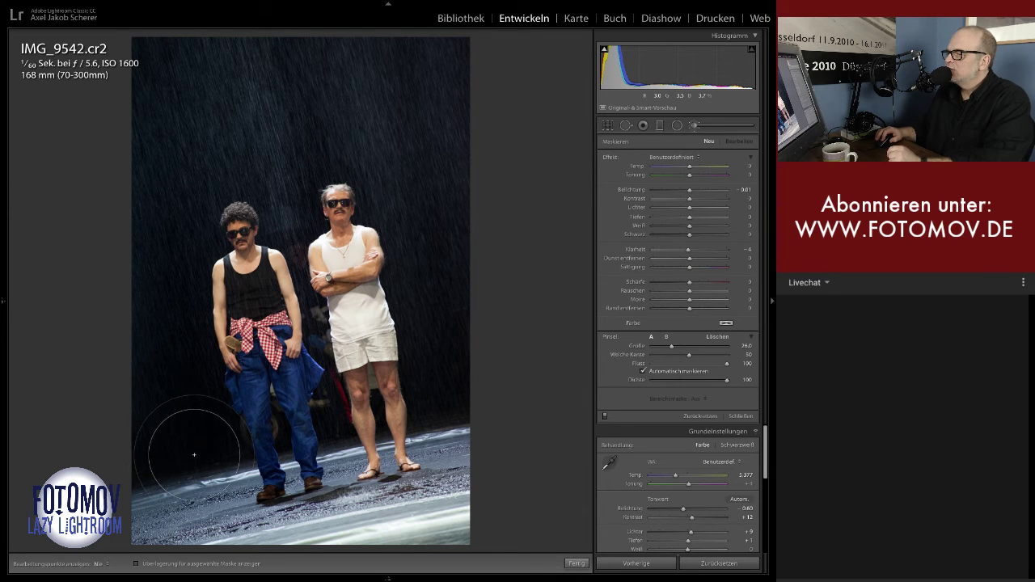
pyautogui.click(270, 198)
pyautogui.scroll(-5, 271, 196)
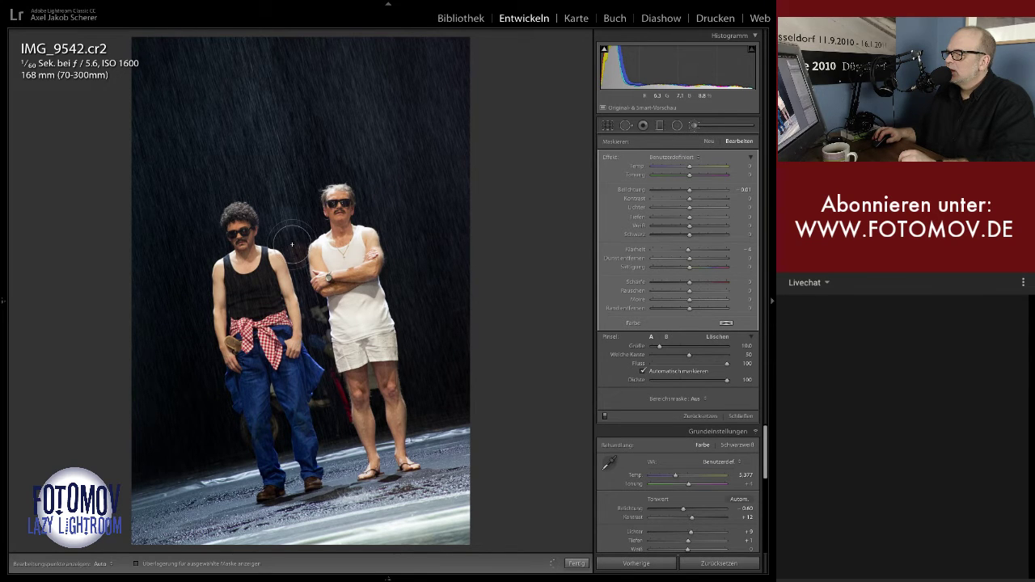
pyautogui.scroll(-3, 291, 243)
pyautogui.scroll(-4, 292, 244)
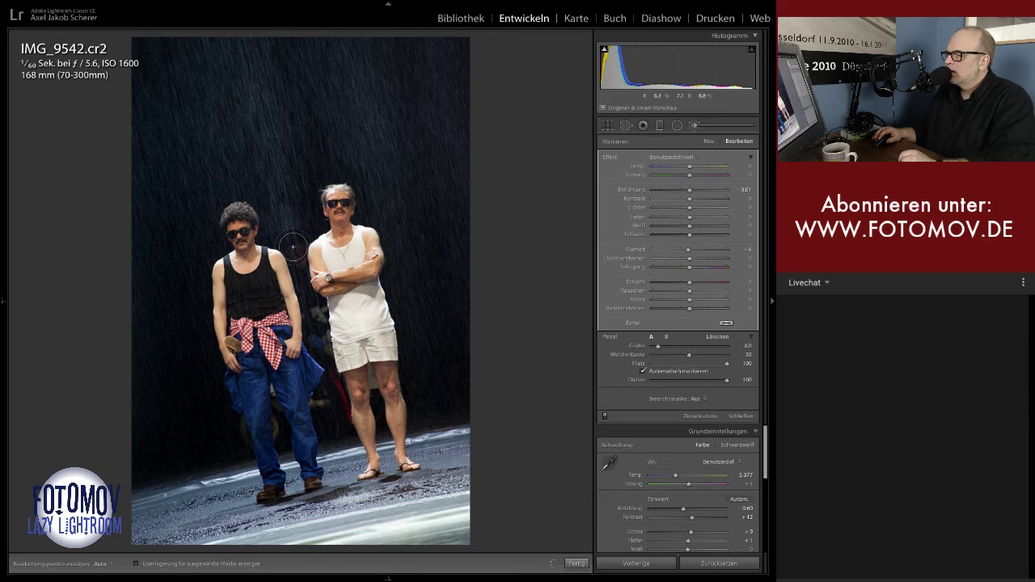
pyautogui.press('h')
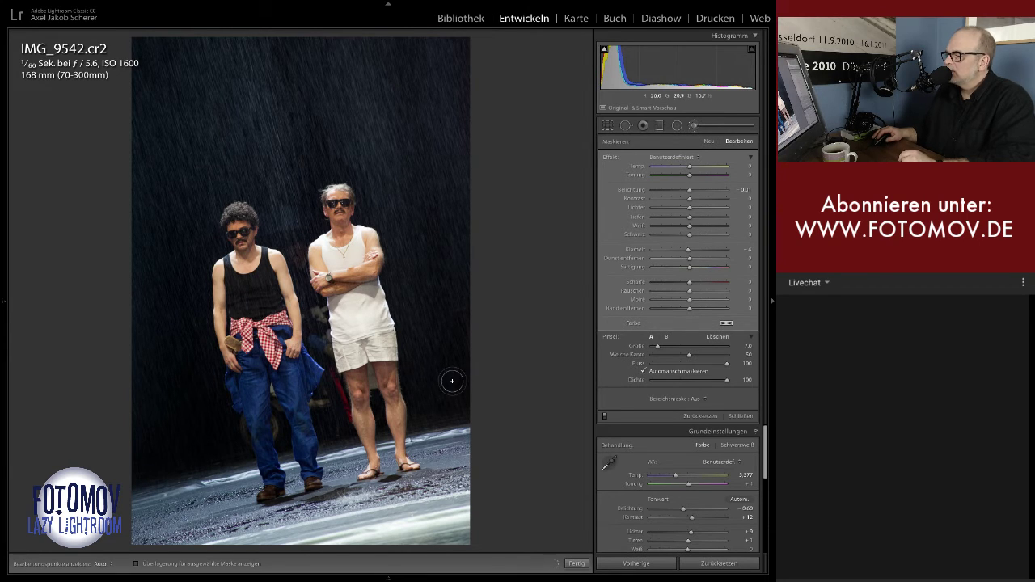
# Step: Check the painted mask with the red overlay, restore the edit pins, and show the history panel
pyautogui.press('o')
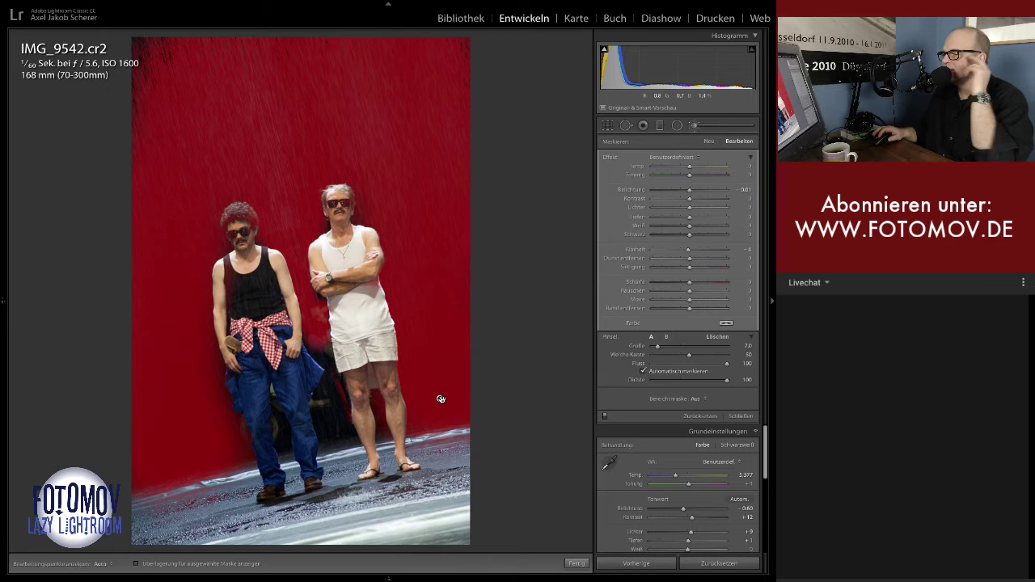
pyautogui.press('o')
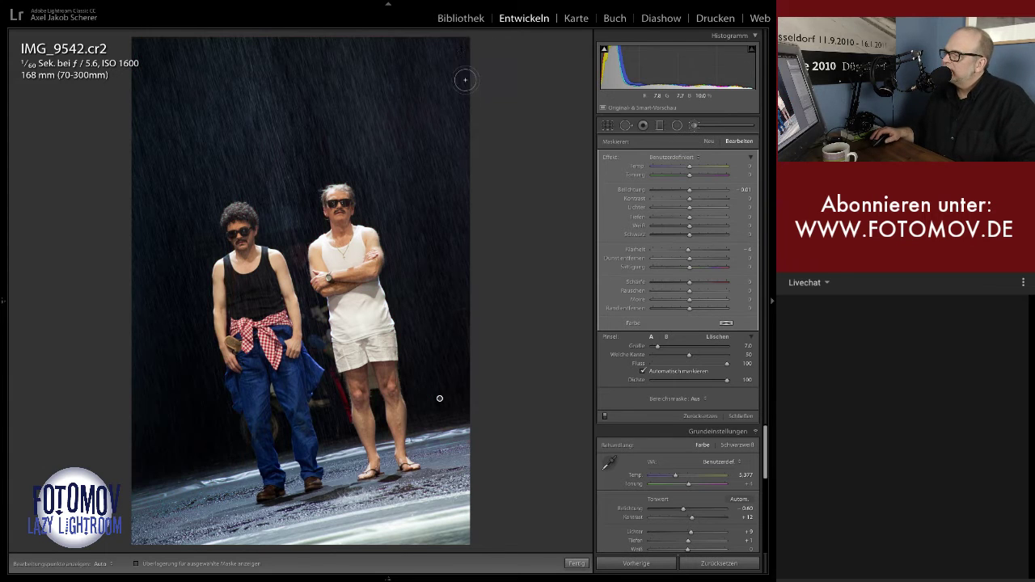
pyautogui.scroll(3, 466, 81)
pyautogui.scroll(3, 466, 95)
pyautogui.press('h')
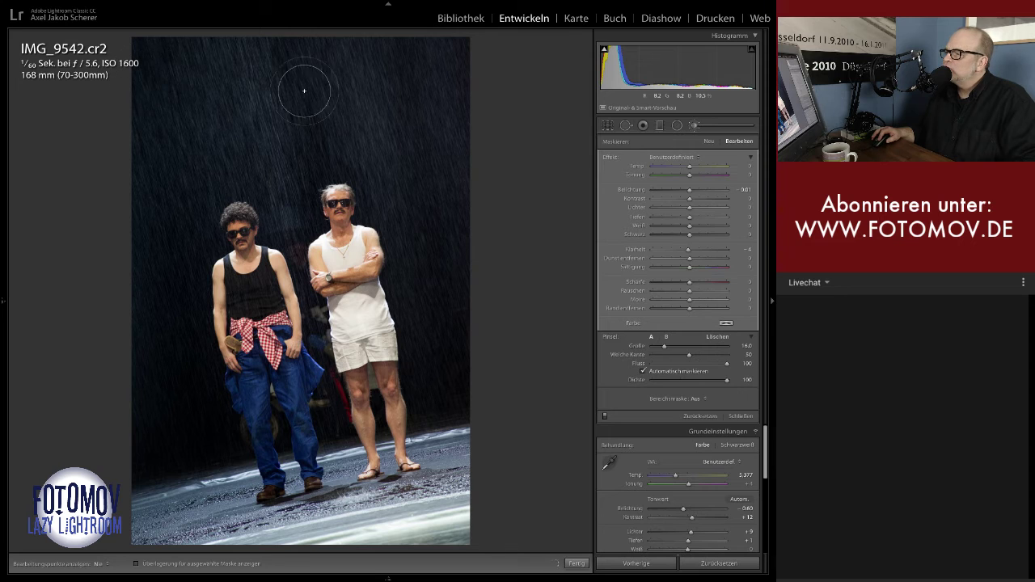
pyautogui.press('h')
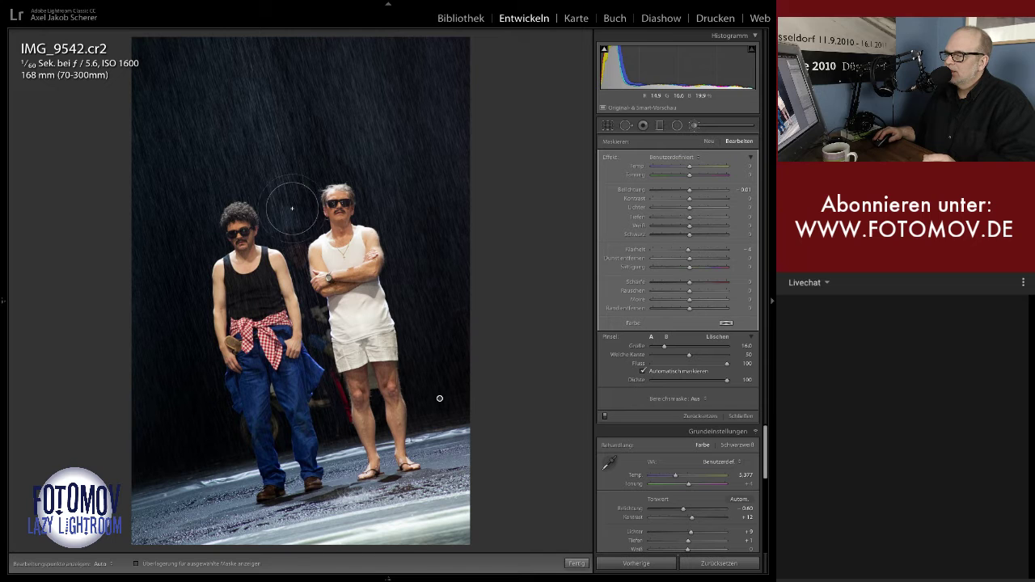
pyautogui.click(4, 302)
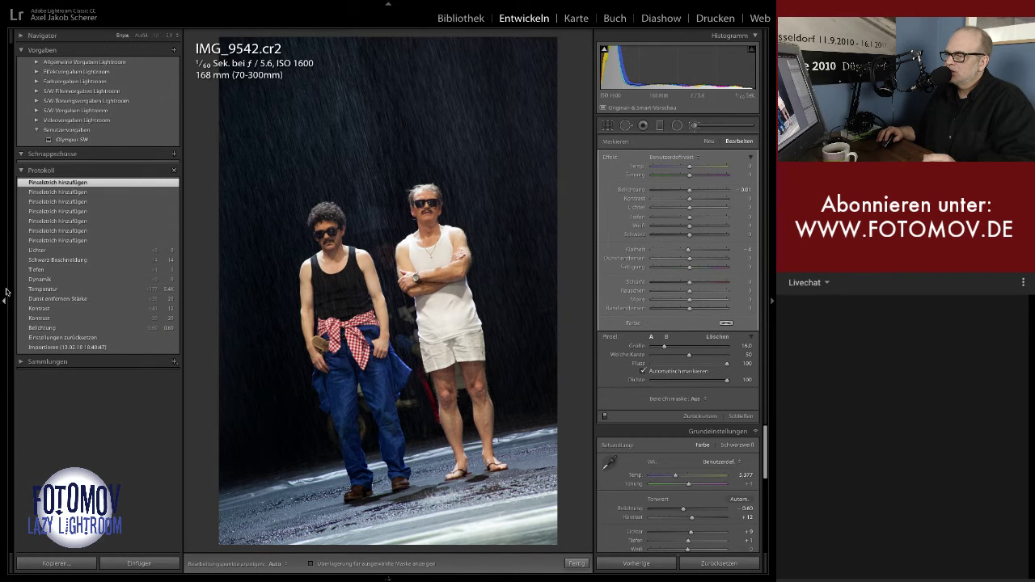
# Step: Inspect the photo at 1:1 zoom, then fit it back and hide the left panel
pyautogui.click(159, 35)
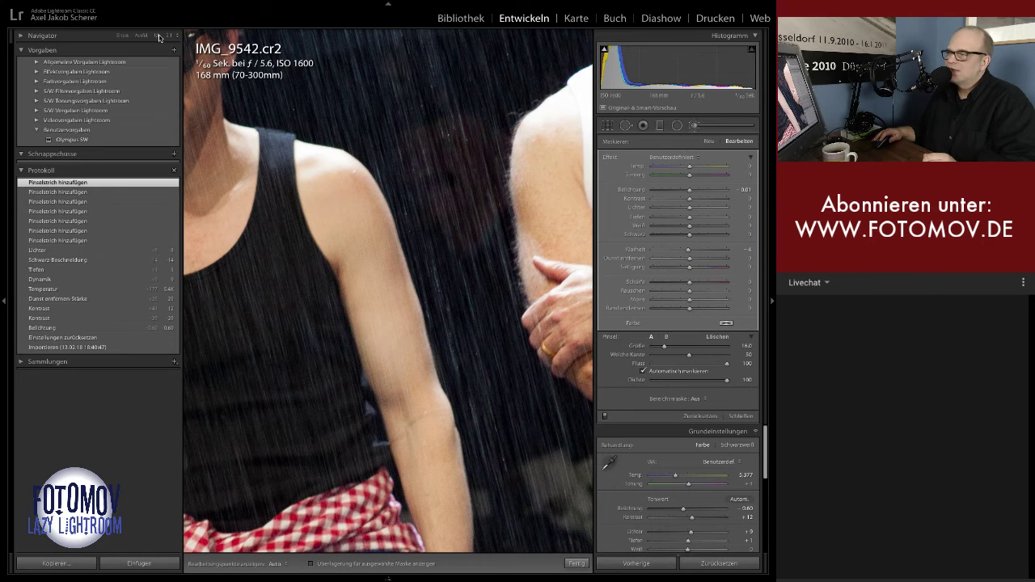
pyautogui.click(141, 36)
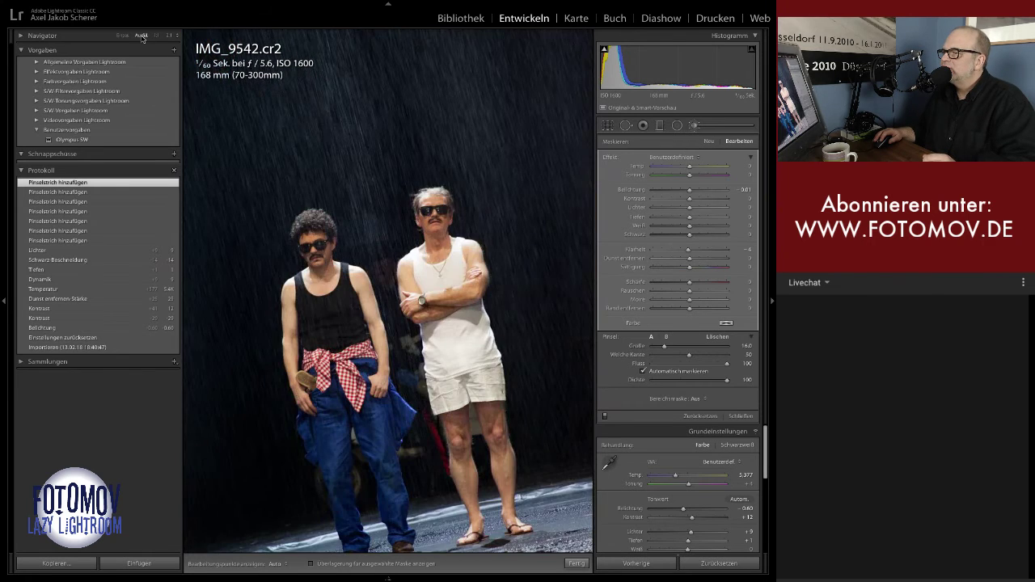
pyautogui.click(2, 299)
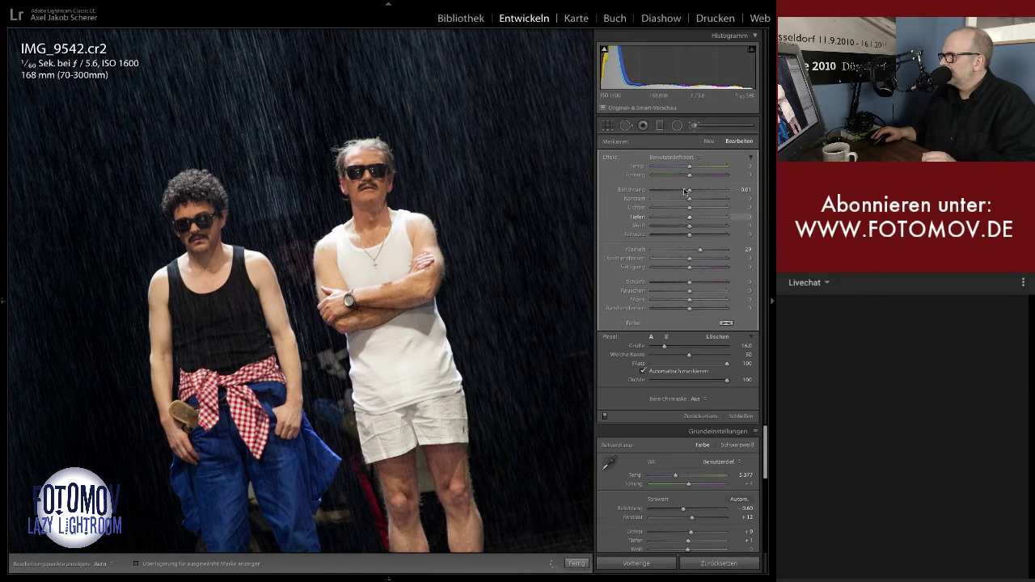
# Step: Set the brushed area's exposure to 0.42 and bring back the history panel
pyautogui.moveTo(689, 190); pyautogui.dragTo(695, 190)
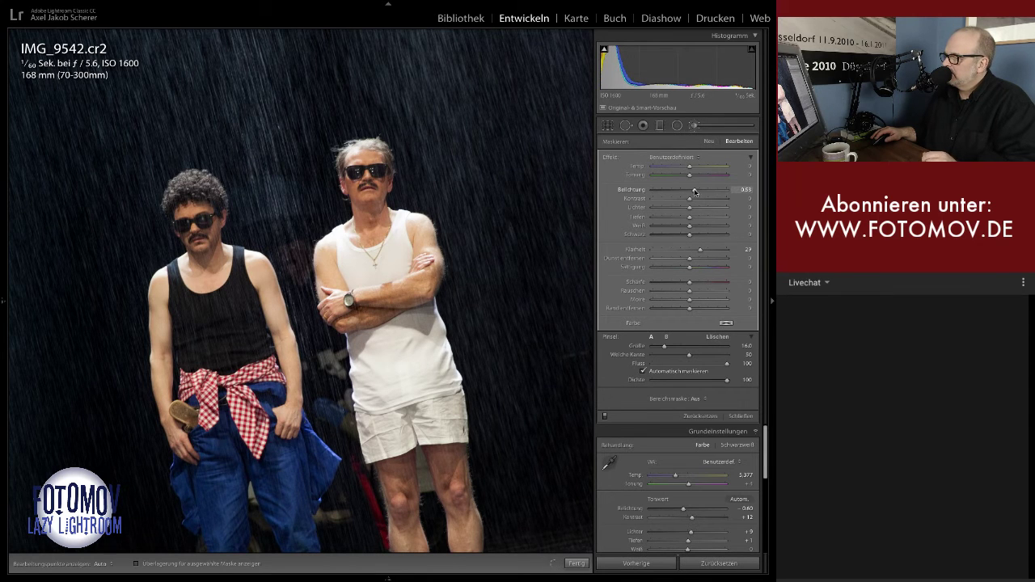
pyautogui.moveTo(700, 191); pyautogui.dragTo(693, 192)
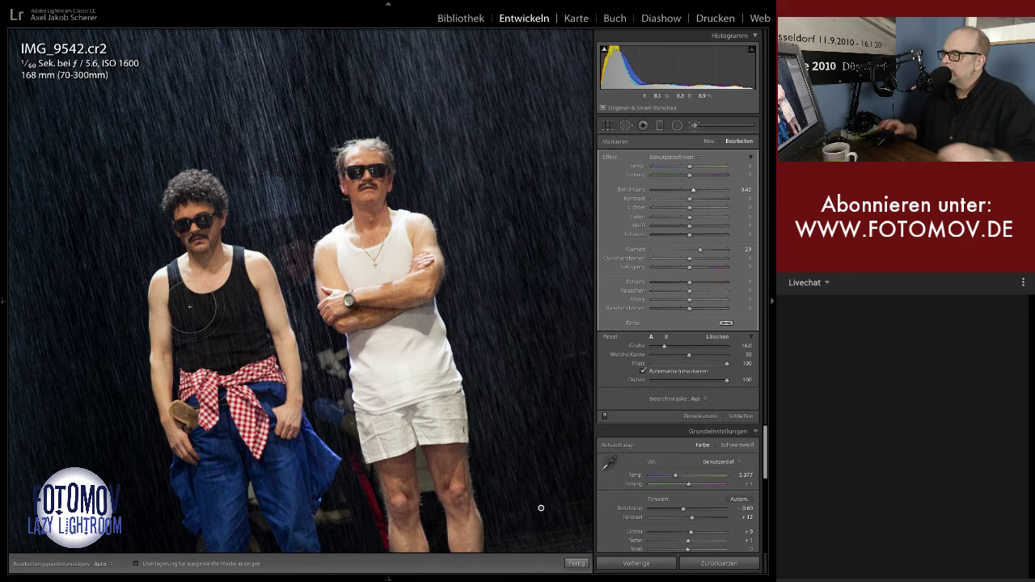
pyautogui.press('F7')
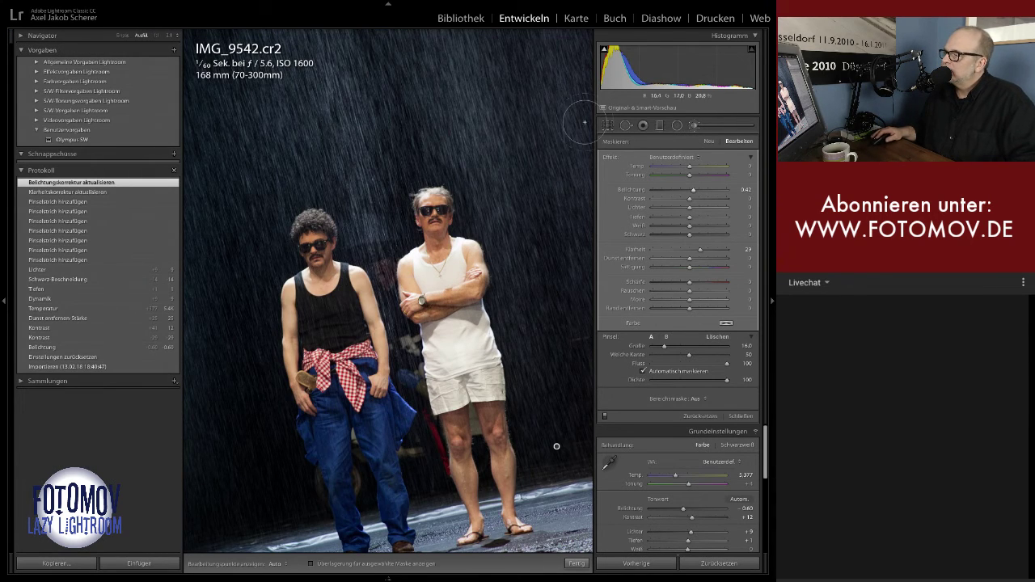
# Step: Finish the brush adjustment, fit the whole photo in view, and collapse the left panel
pyautogui.click(695, 126)
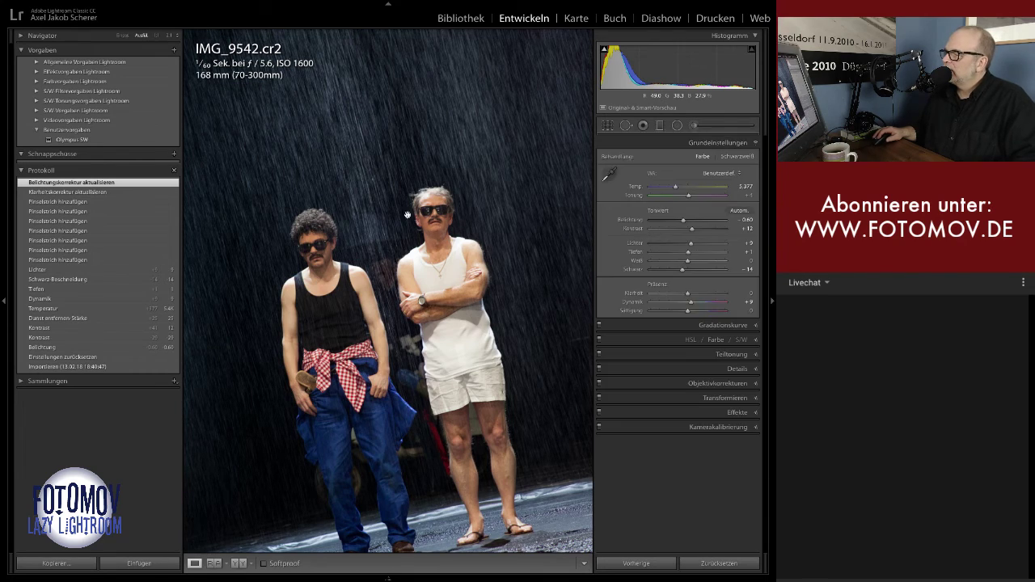
pyautogui.click(392, 215)
pyautogui.click(228, 119)
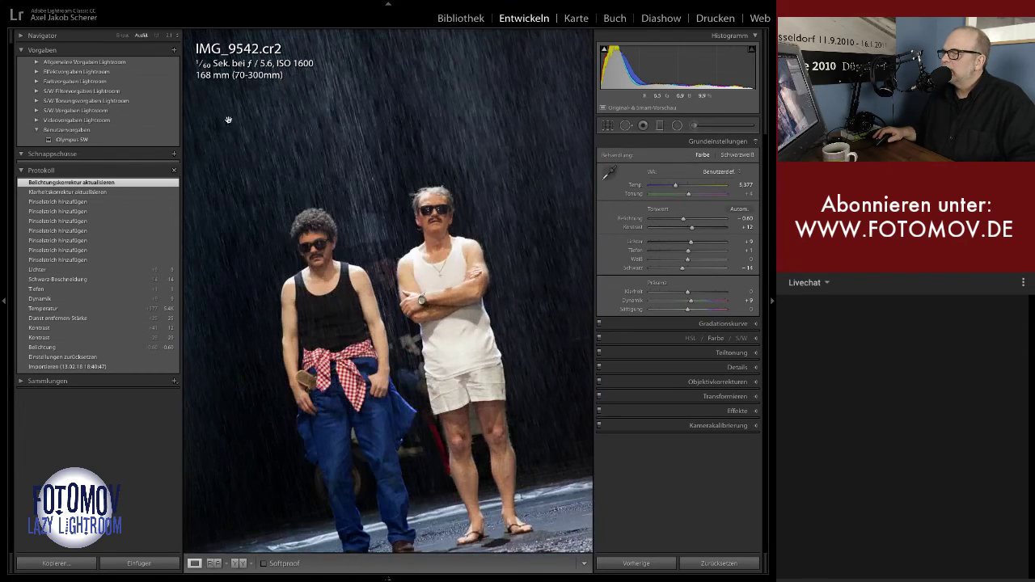
pyautogui.click(123, 36)
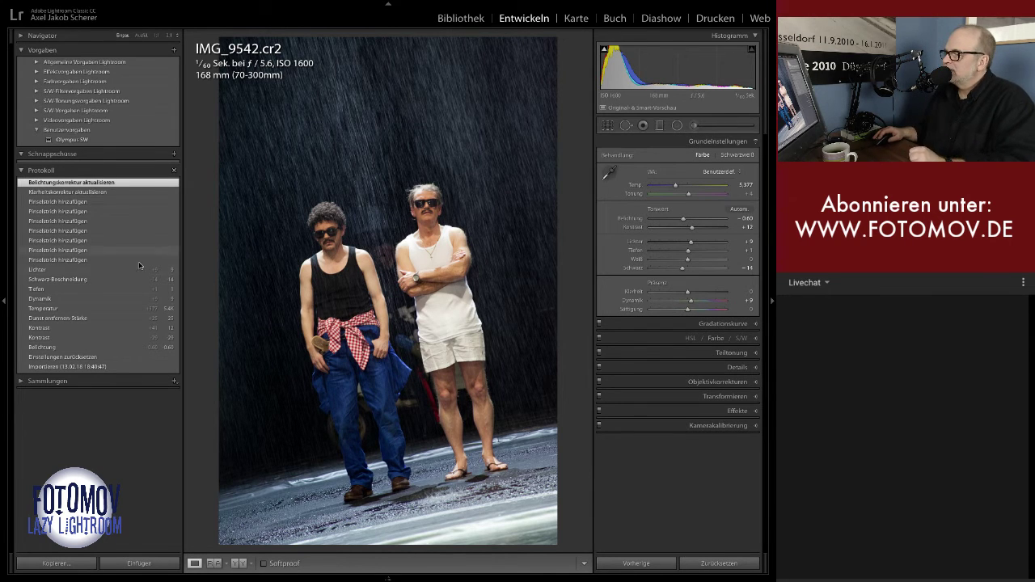
pyautogui.click(4, 302)
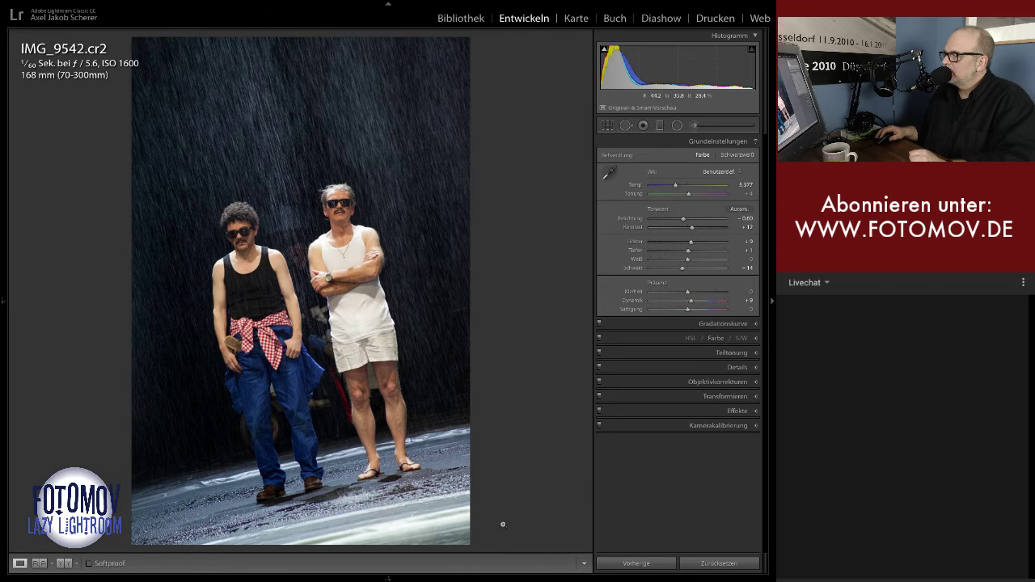
# Step: Add a -10 post-crop vignette under Effects and reveal the history panel
pyautogui.click(758, 413)
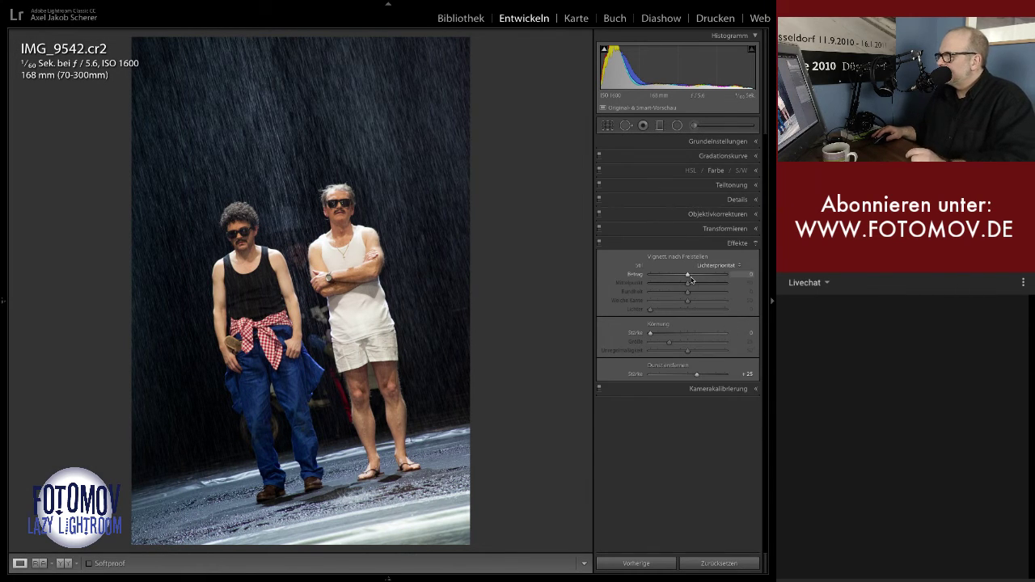
pyautogui.moveTo(689, 277); pyautogui.dragTo(684, 276)
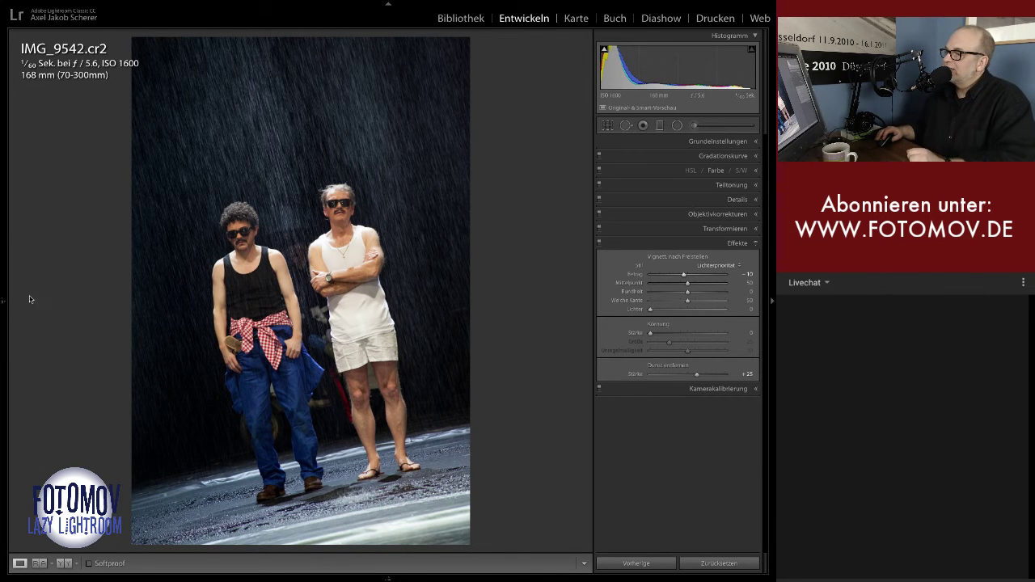
pyautogui.click(2, 302)
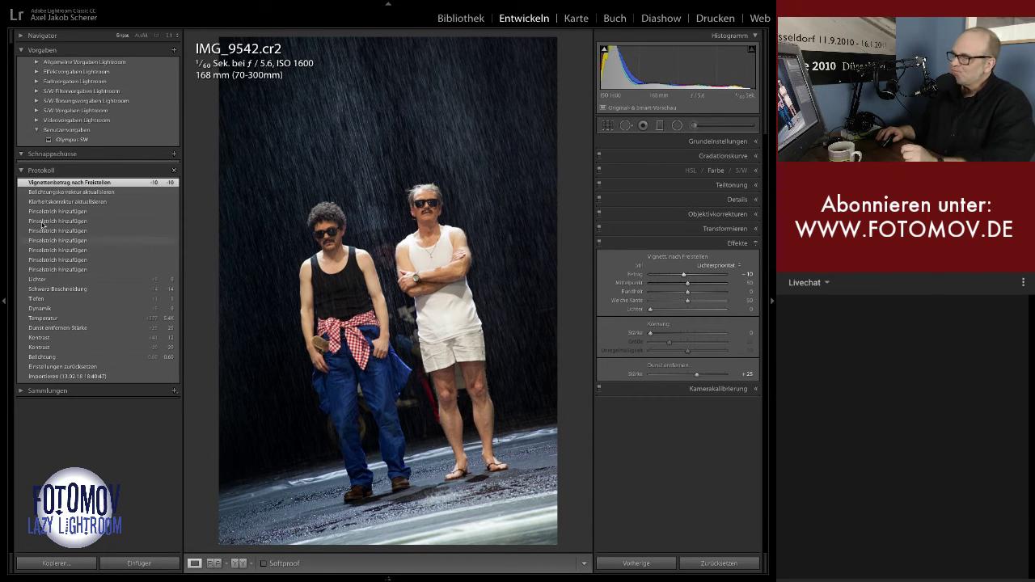
pyautogui.click(100, 377)
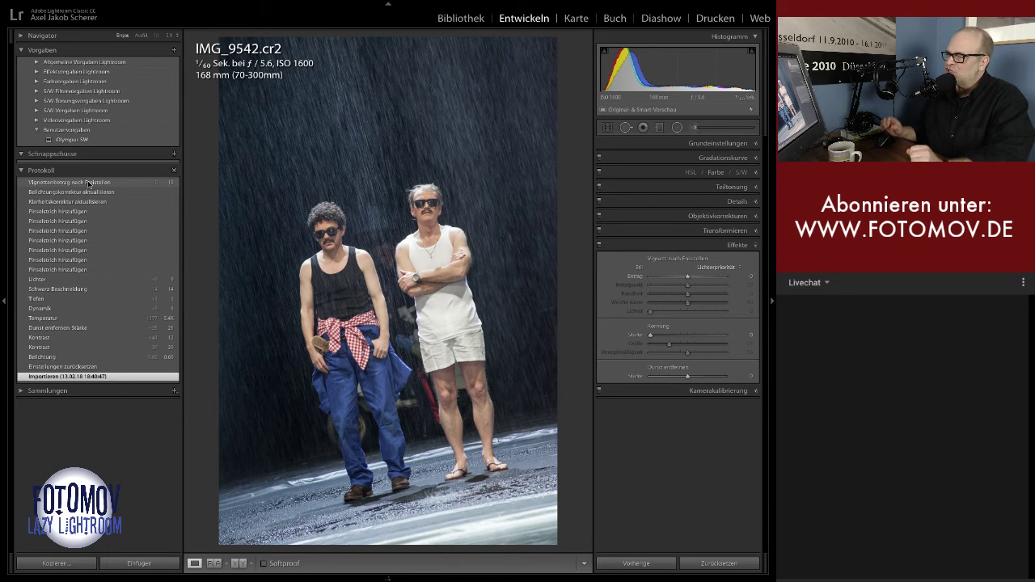
pyautogui.click(89, 184)
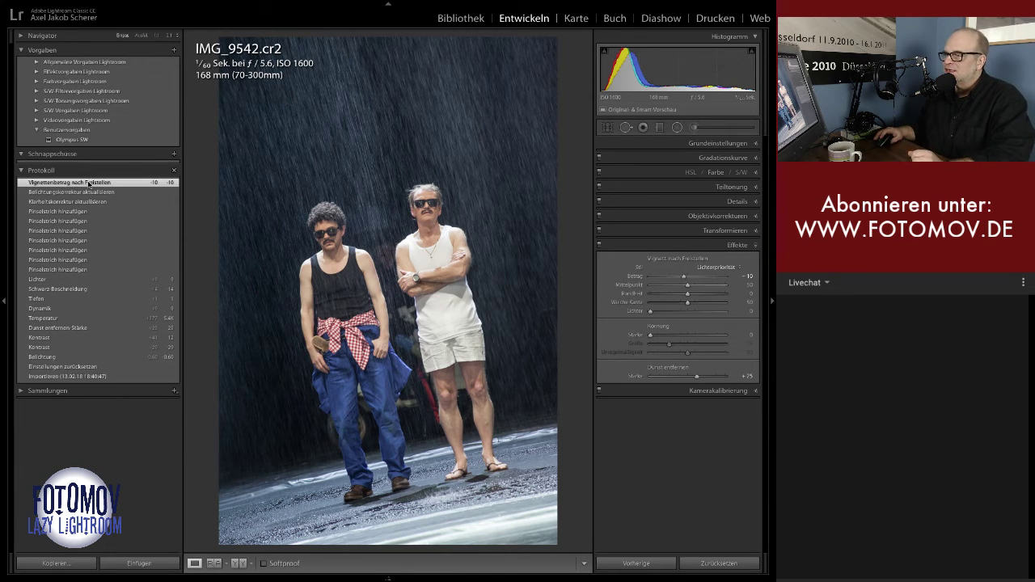